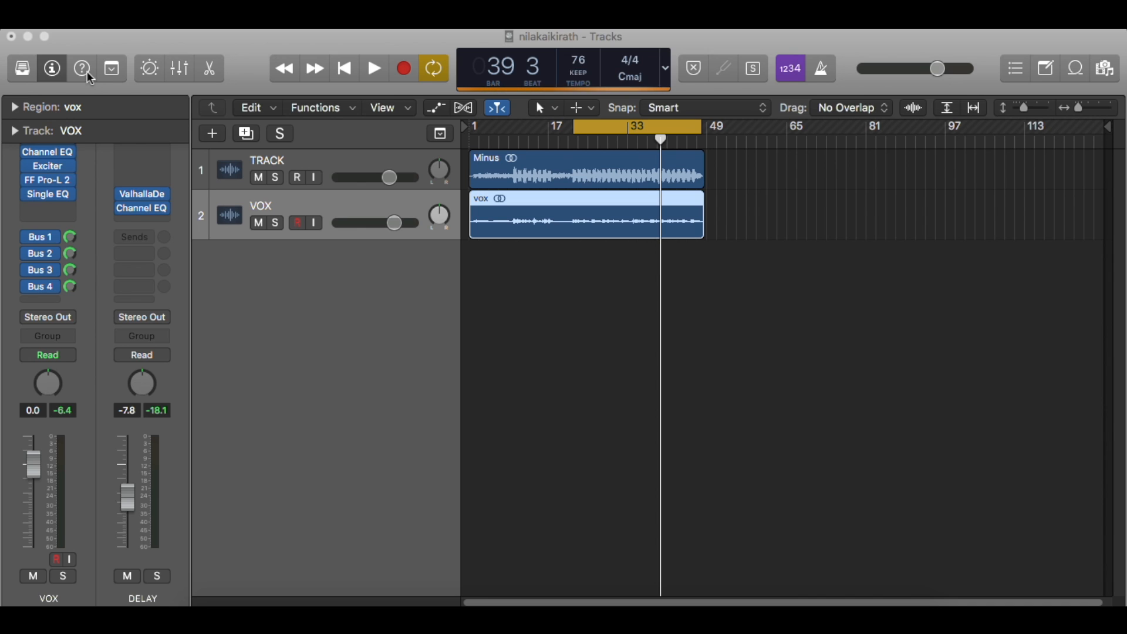
# - Solo the VOX track and play back the vocal on its own
pyautogui.click(275, 223)
pyautogui.press('space')
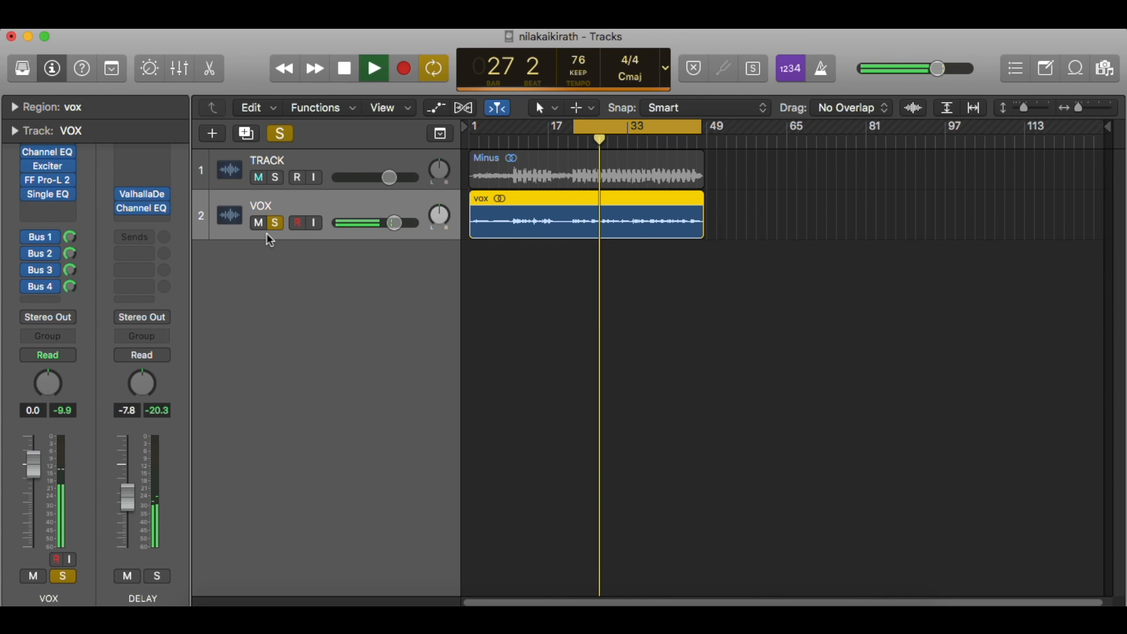
pyautogui.press('space')
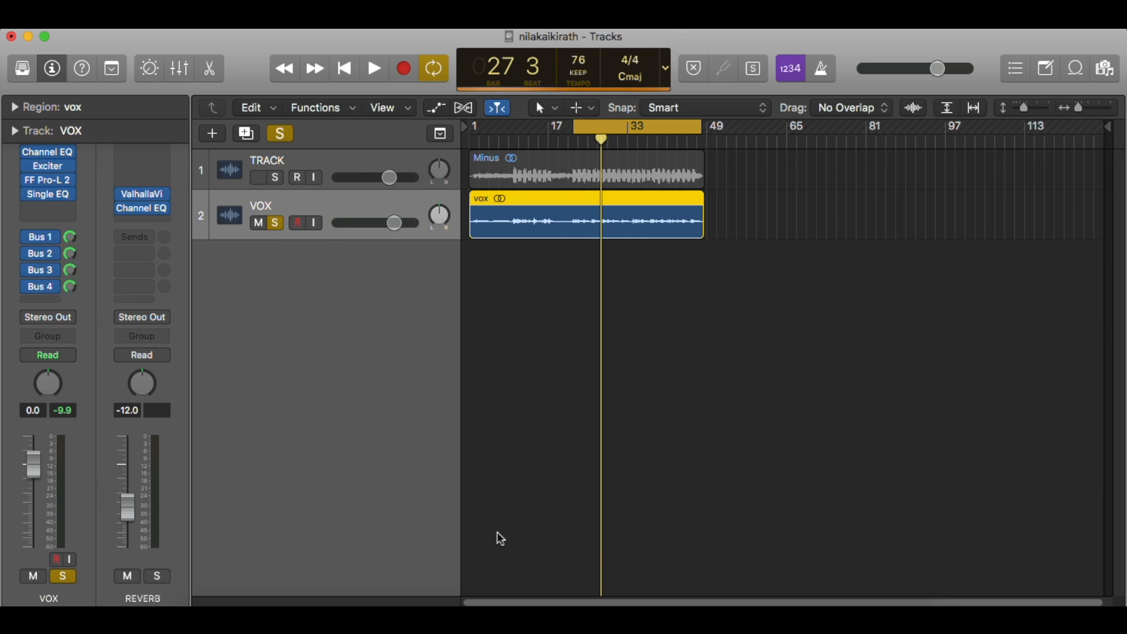
# - Check the vocal's Bus 3 send and open the ValhallaVintageVerb on the REVERB channel to review its color and mode choices
pyautogui.click(53, 276)
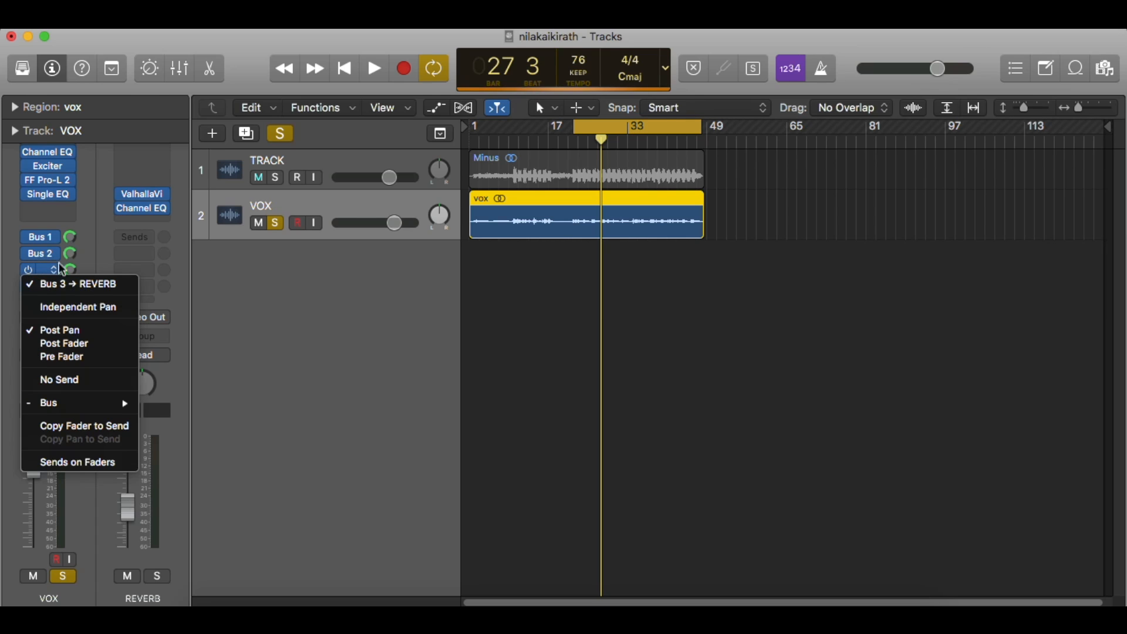
pyautogui.click(158, 196)
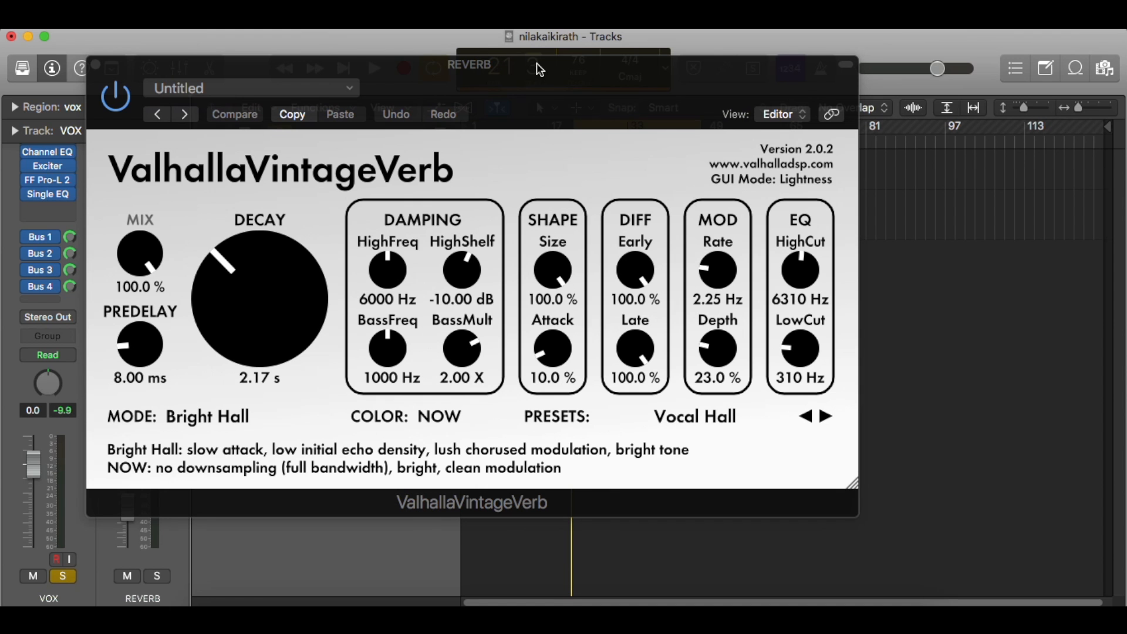
pyautogui.moveTo(537, 66); pyautogui.dragTo(559, 57)
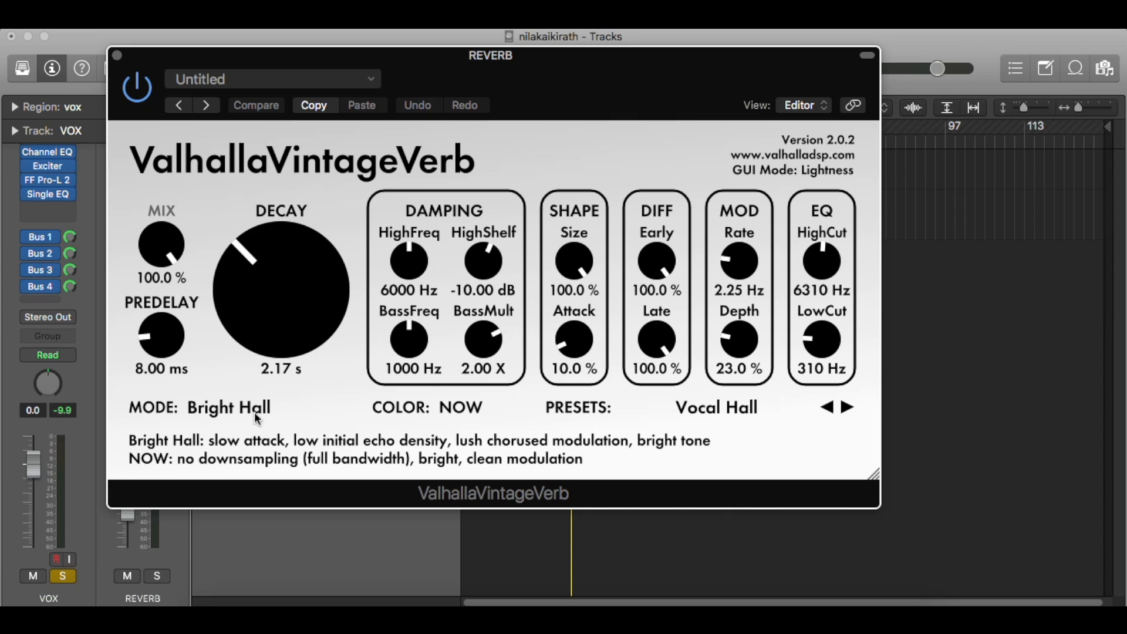
pyautogui.click(464, 411)
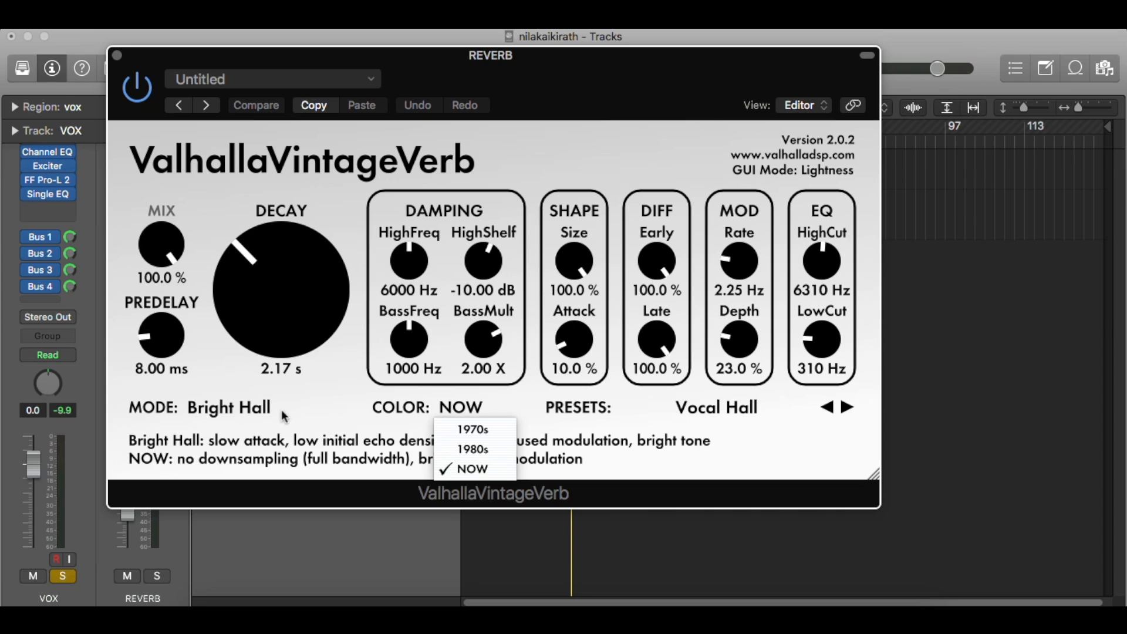
pyautogui.click(245, 407)
pyautogui.click(245, 408)
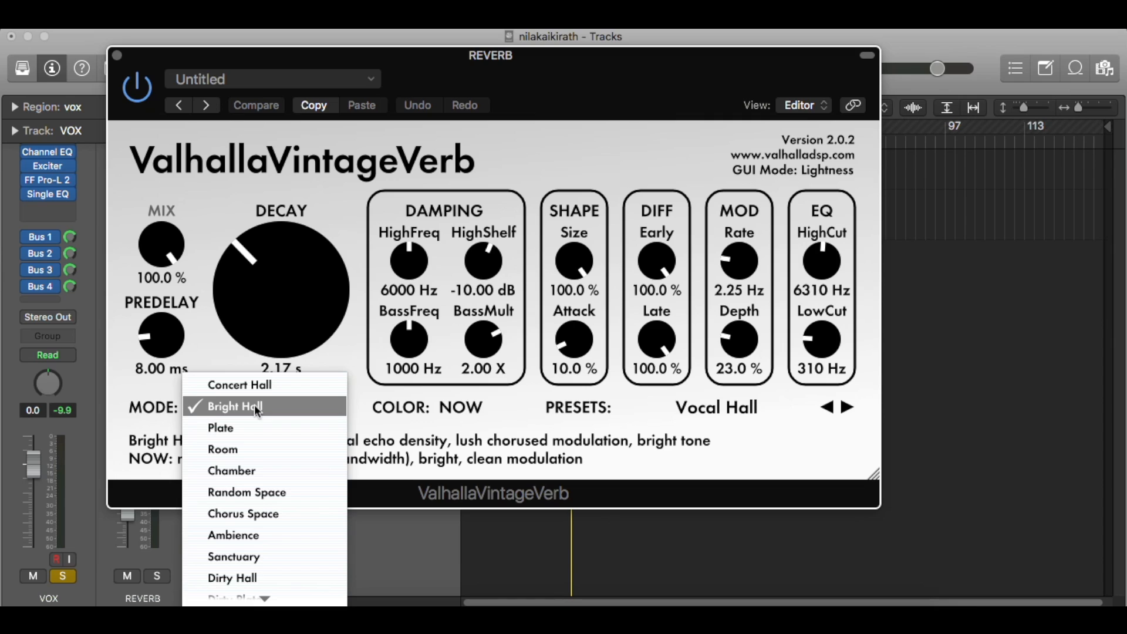
pyautogui.click(255, 406)
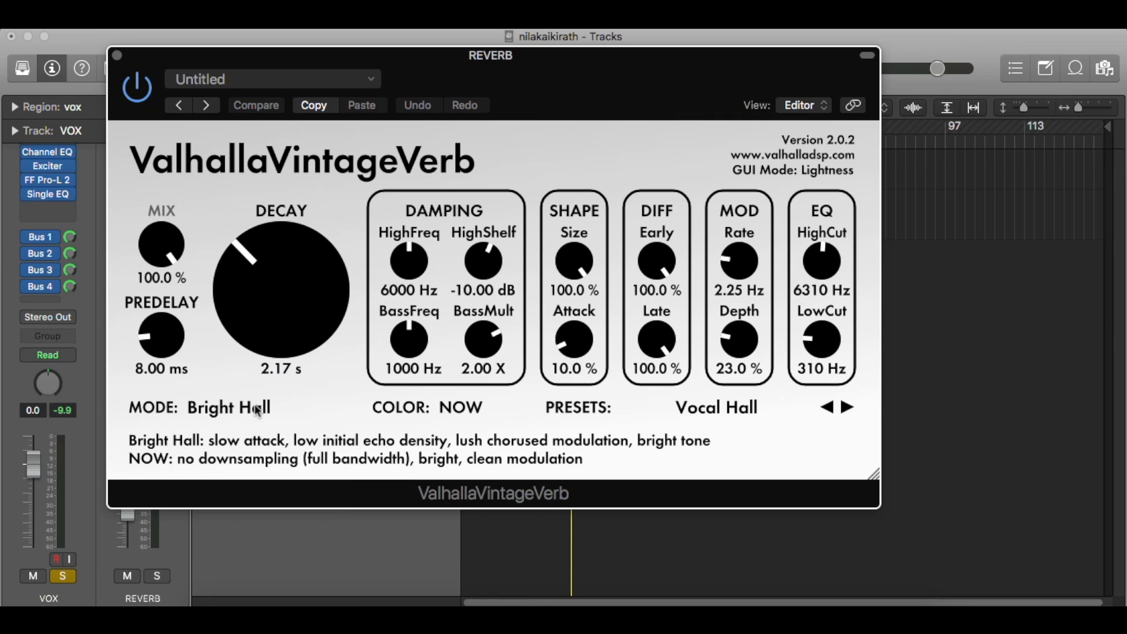
# - Browse the reverb's preset categories, including Chambers and Halls, and close the plug-in
pyautogui.click(719, 408)
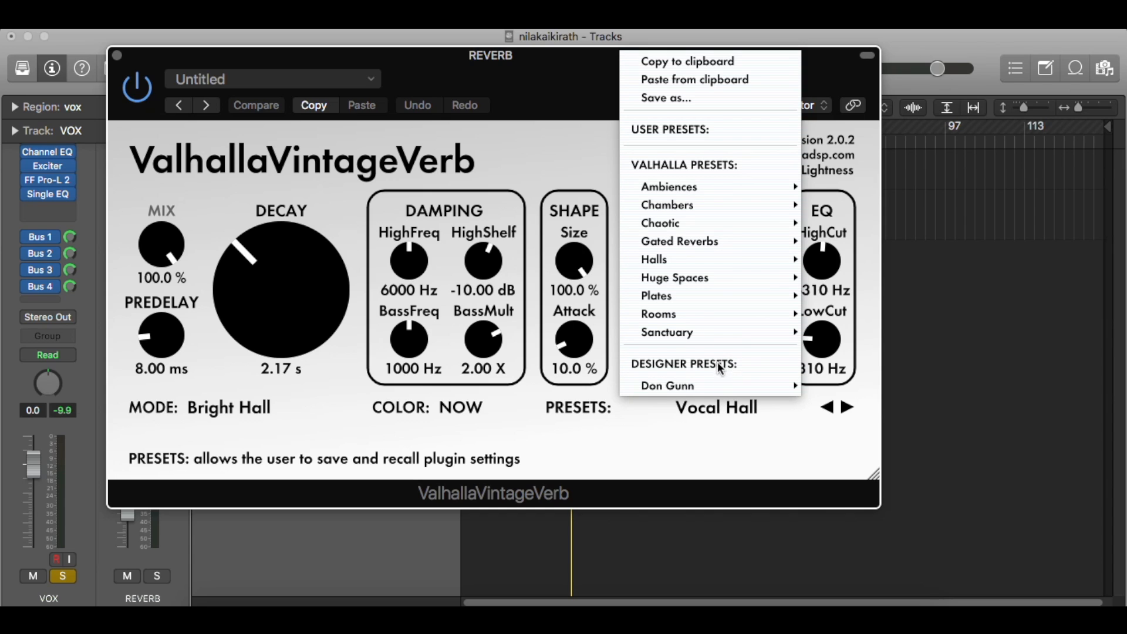
pyautogui.moveTo(706, 298)
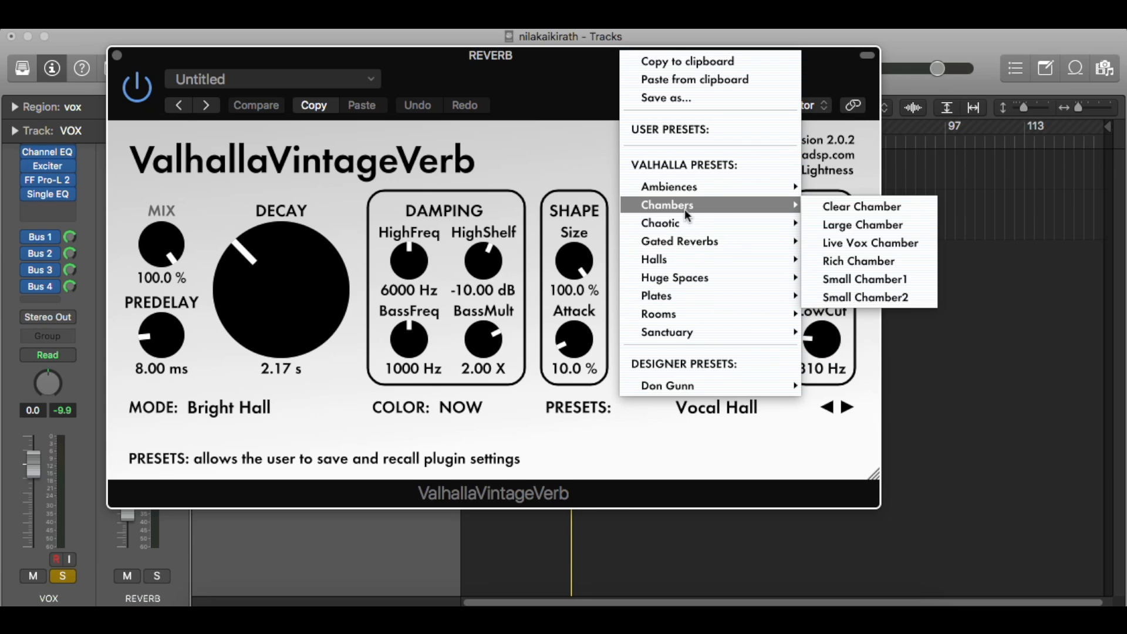
pyautogui.moveTo(691, 262)
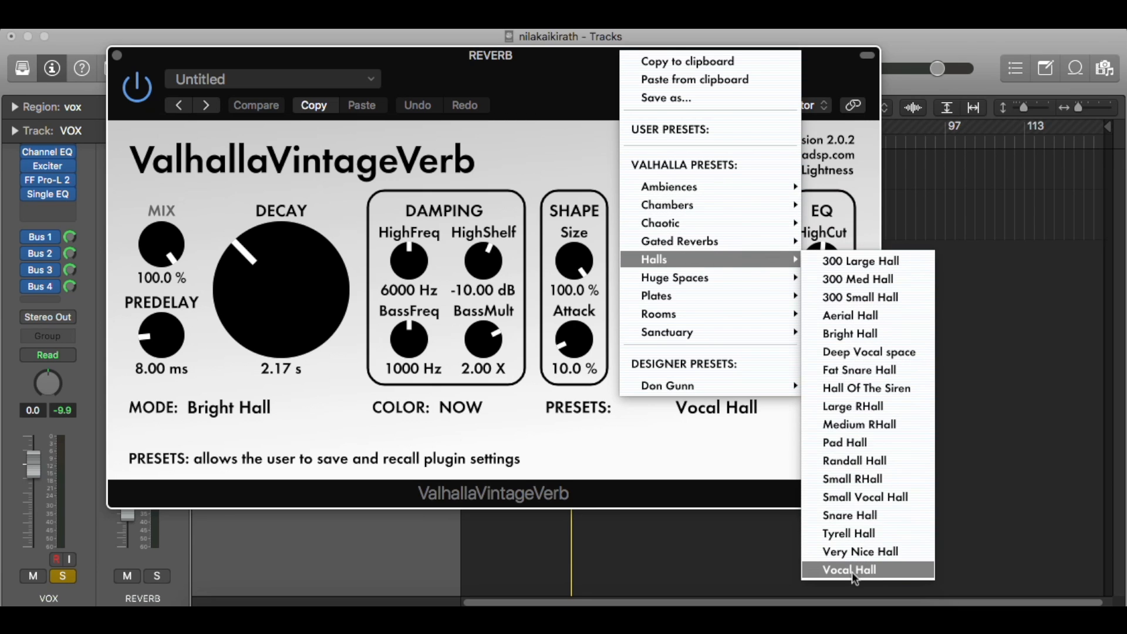
pyautogui.click(663, 554)
pyautogui.click(732, 460)
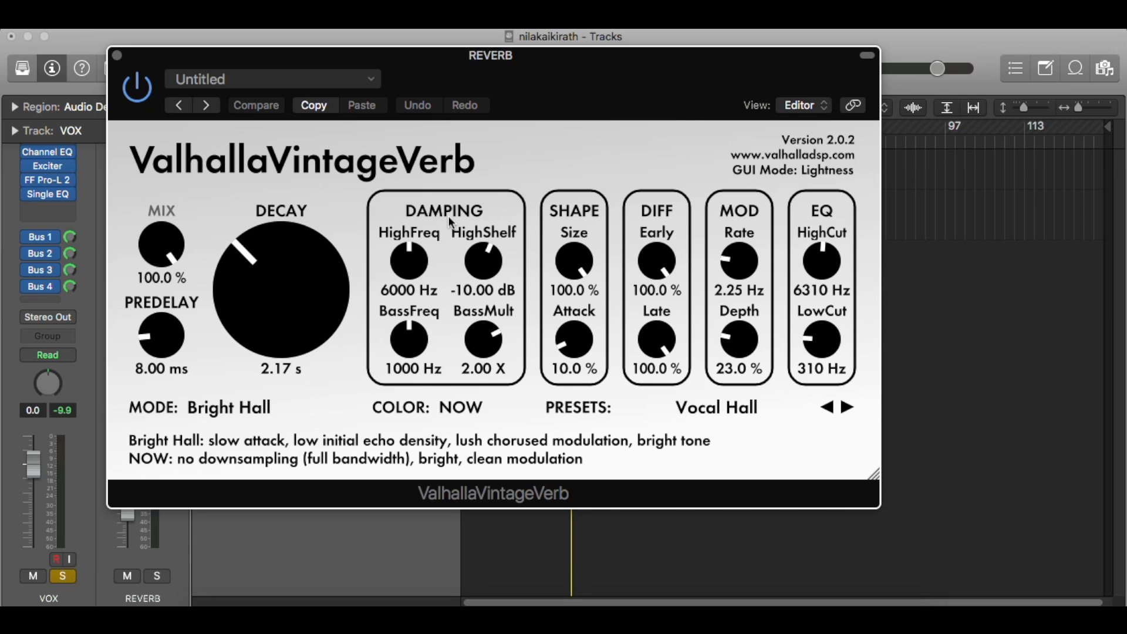
pyautogui.click(117, 55)
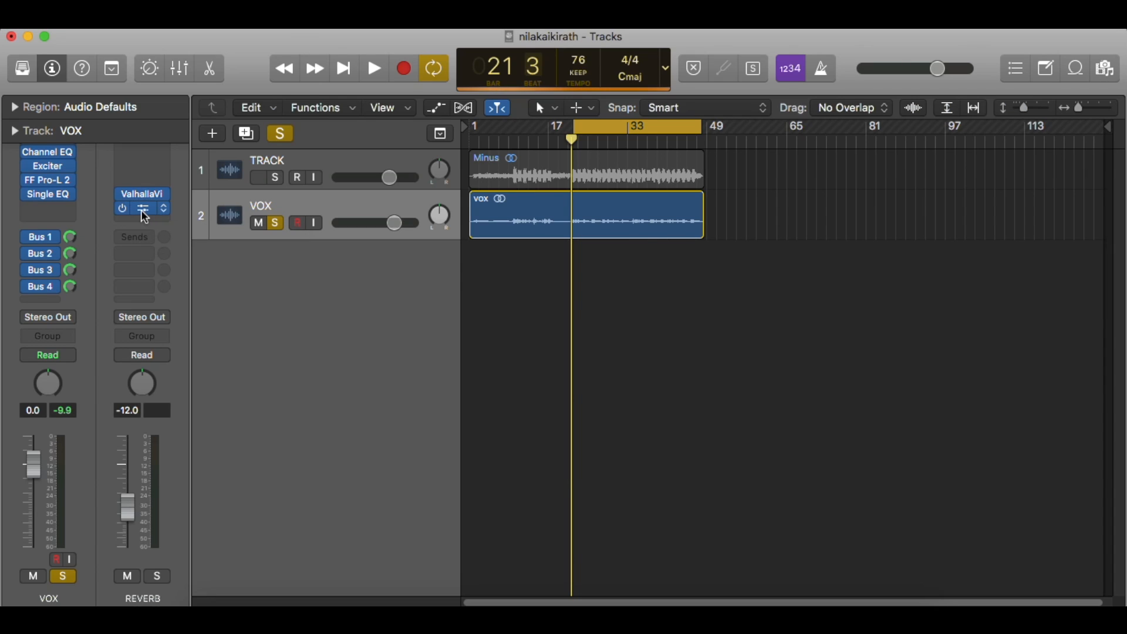
# - Open the Channel EQ on the REVERB channel, watch its curve during vocal playback, and close it
pyautogui.click(144, 216)
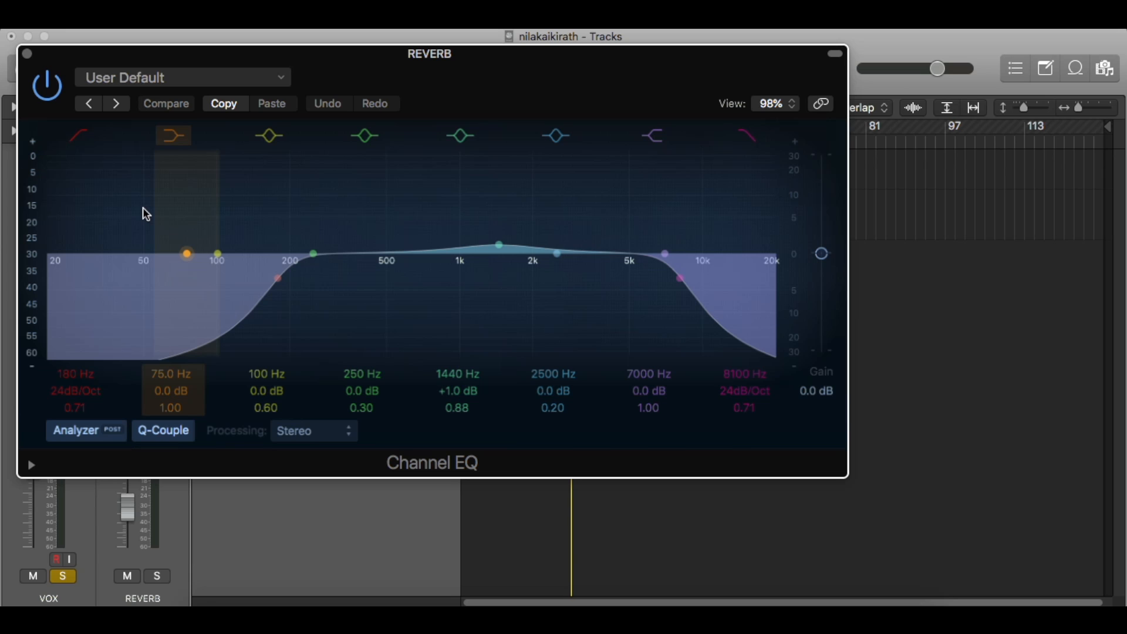
pyautogui.press('space')
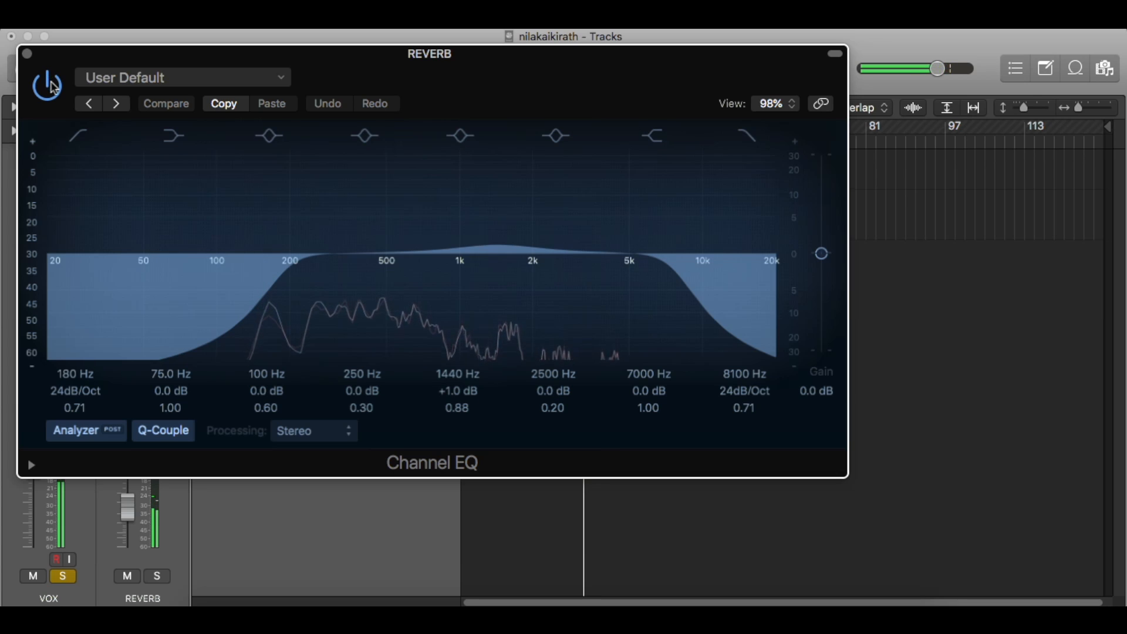
pyautogui.click(27, 54)
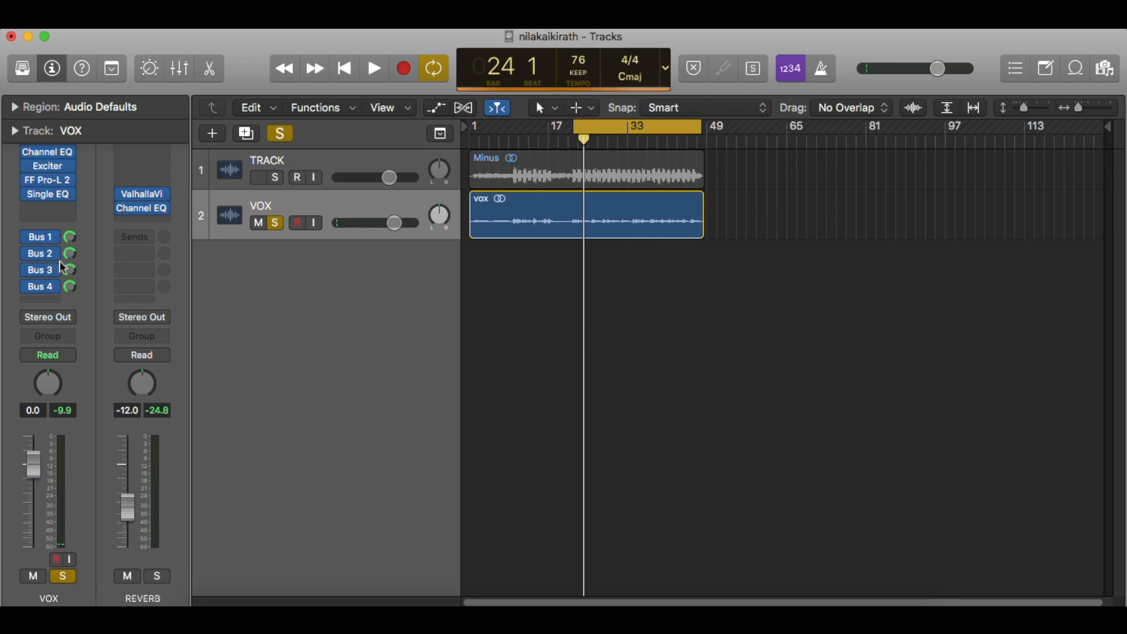
# - Switch off the vocal's Bus 4 send, keep the Bus 3 send active, and play the vocal
pyautogui.click(28, 287)
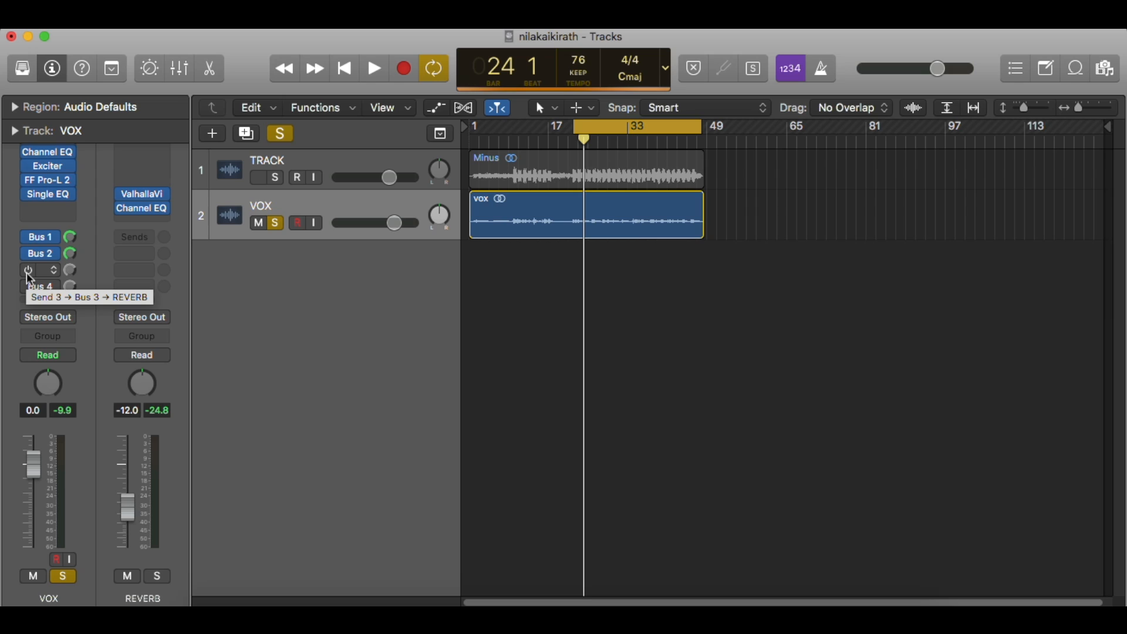
pyautogui.click(28, 272)
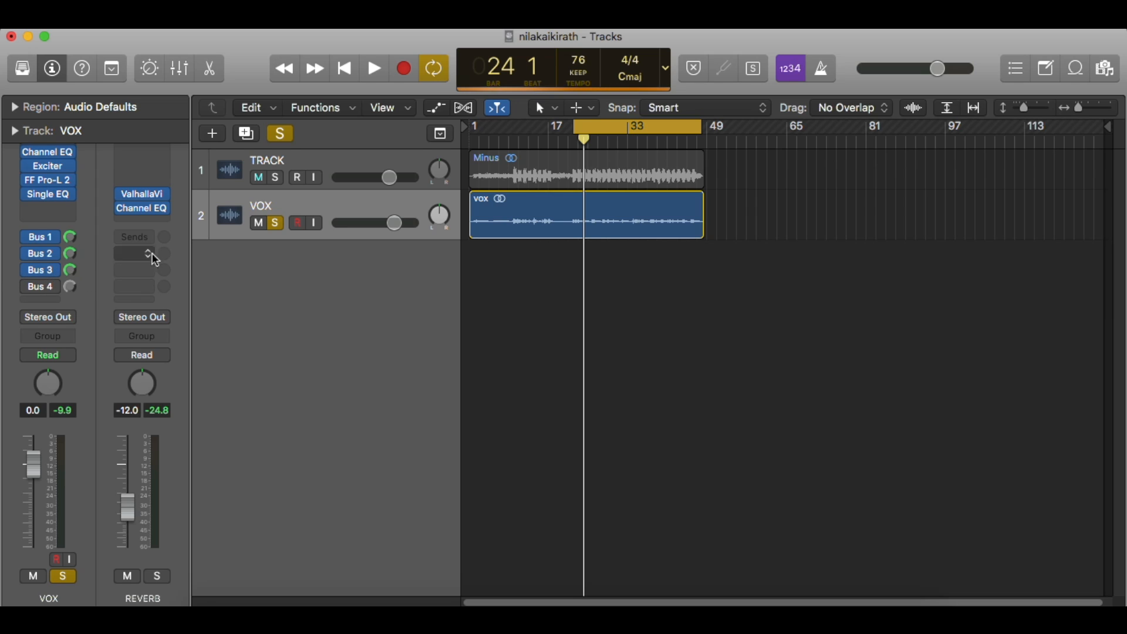
pyautogui.press('space')
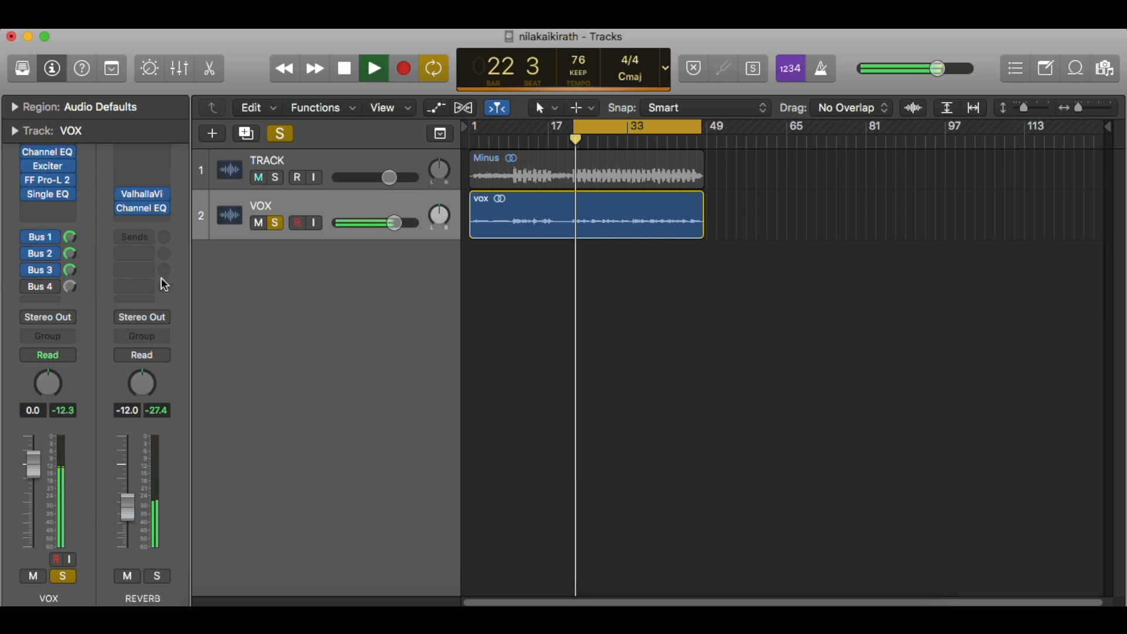
# - Recheck the Bus 3 routing and reopen the REVERB channel's Channel EQ to examine its low cut, high cut and mid boost
pyautogui.click(42, 269)
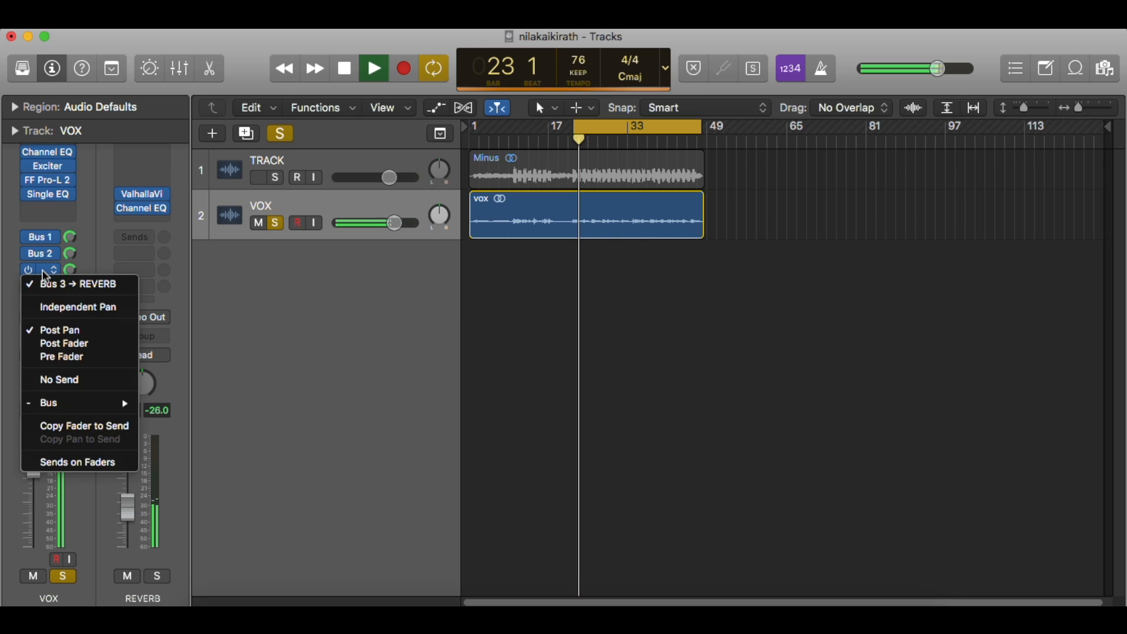
pyautogui.click(146, 195)
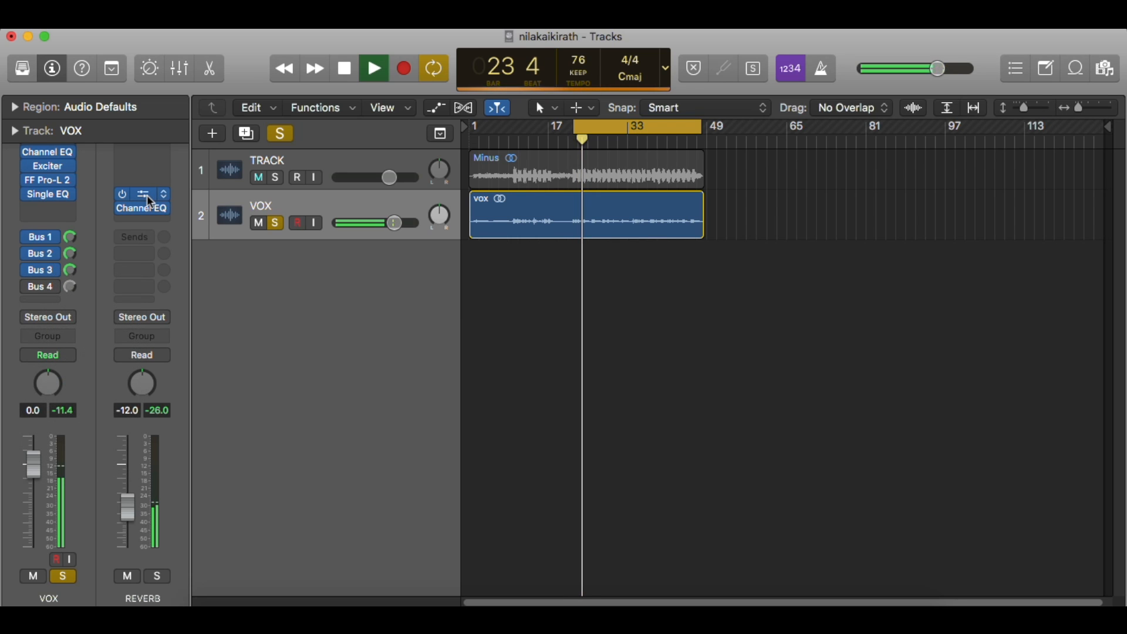
pyautogui.click(141, 210)
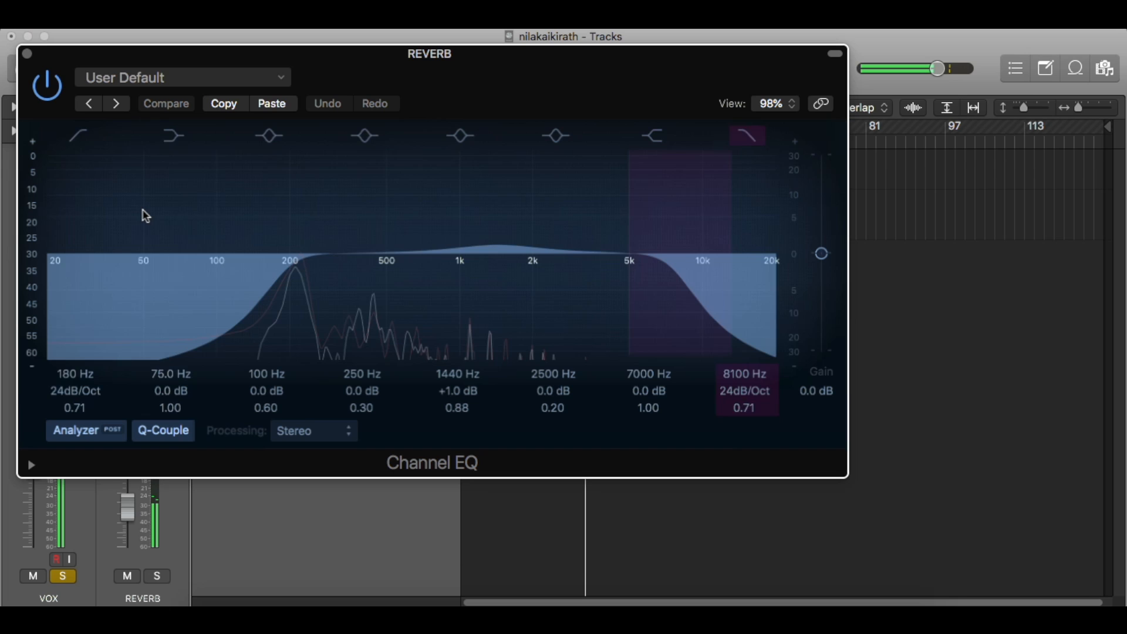
pyautogui.moveTo(455, 59); pyautogui.dragTo(500, 62)
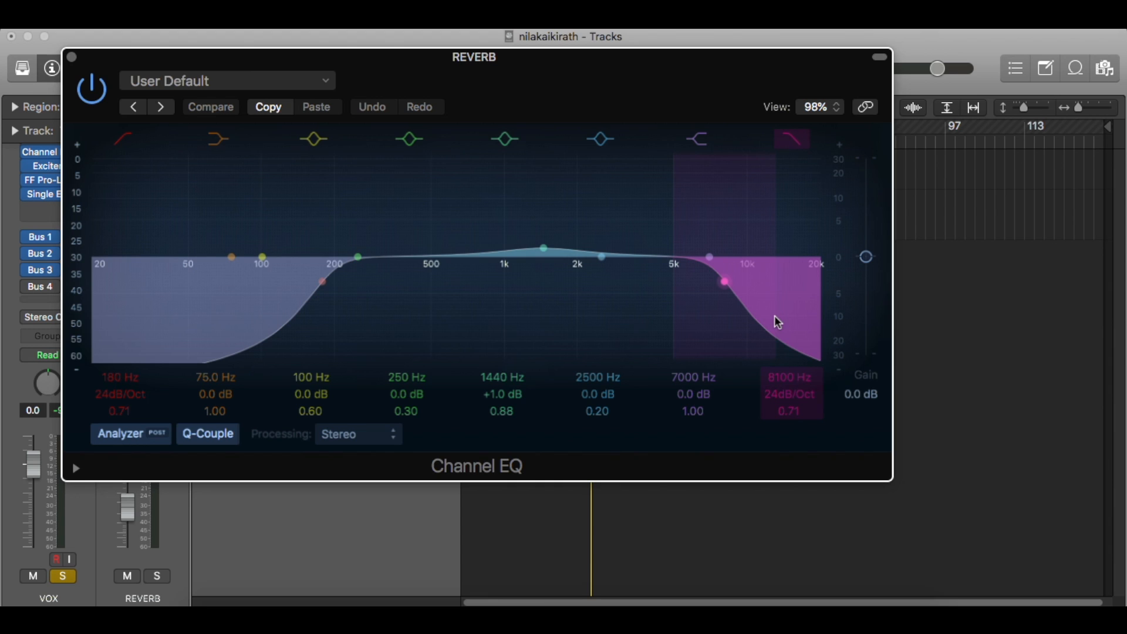
pyautogui.click(759, 334)
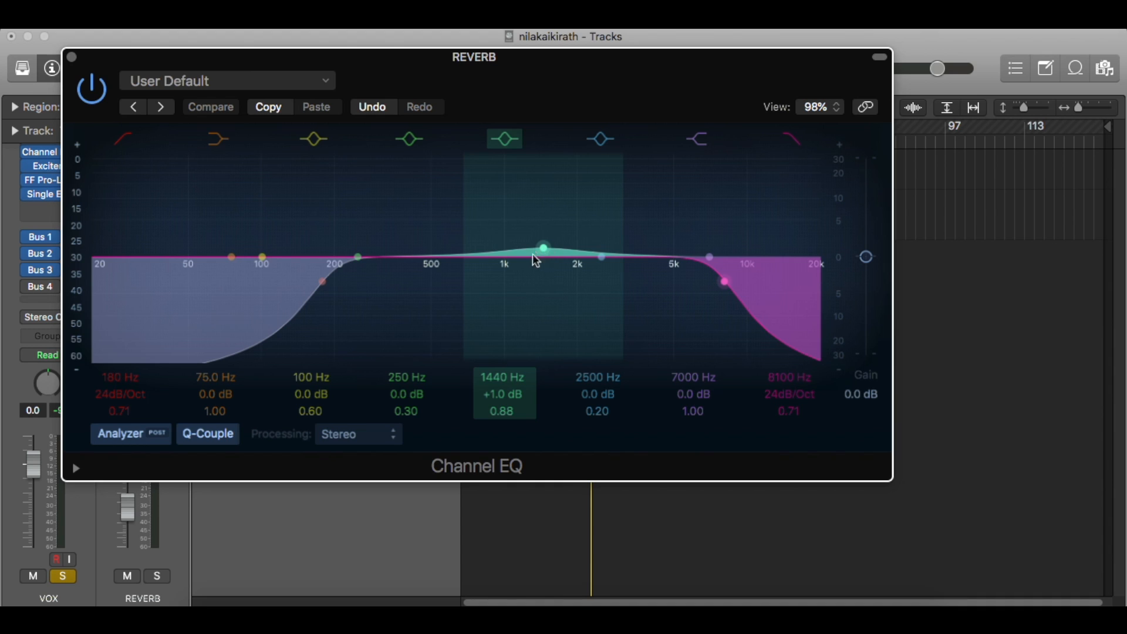
# - Compare the reverb with its Channel EQ bypassed and active during playback, leave the EQ active, and close it
pyautogui.click(93, 90)
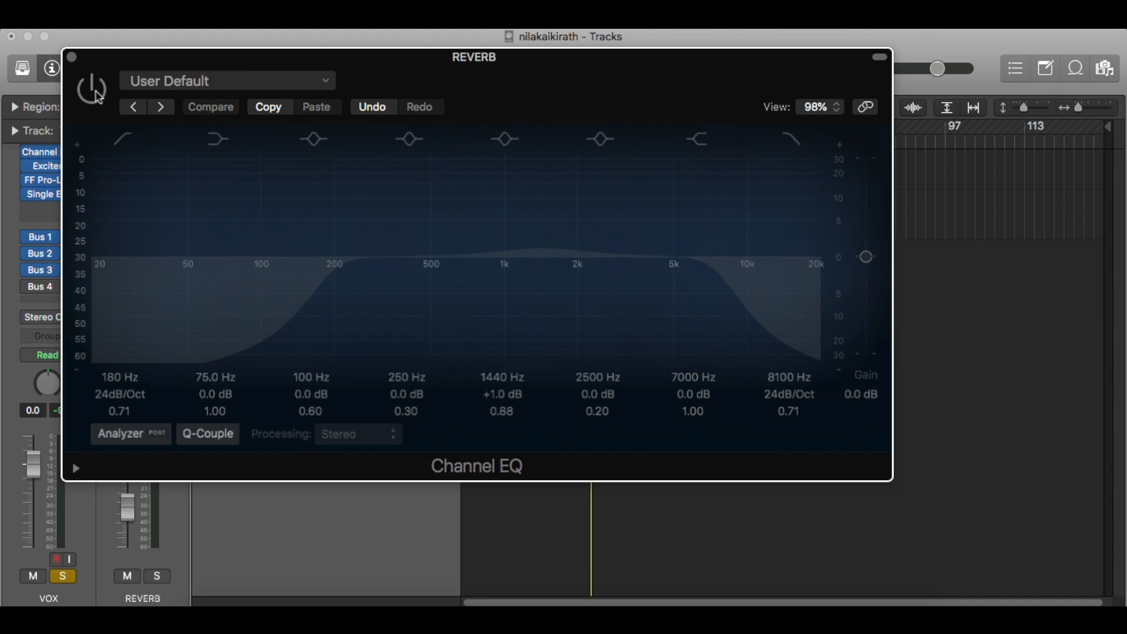
pyautogui.press('space')
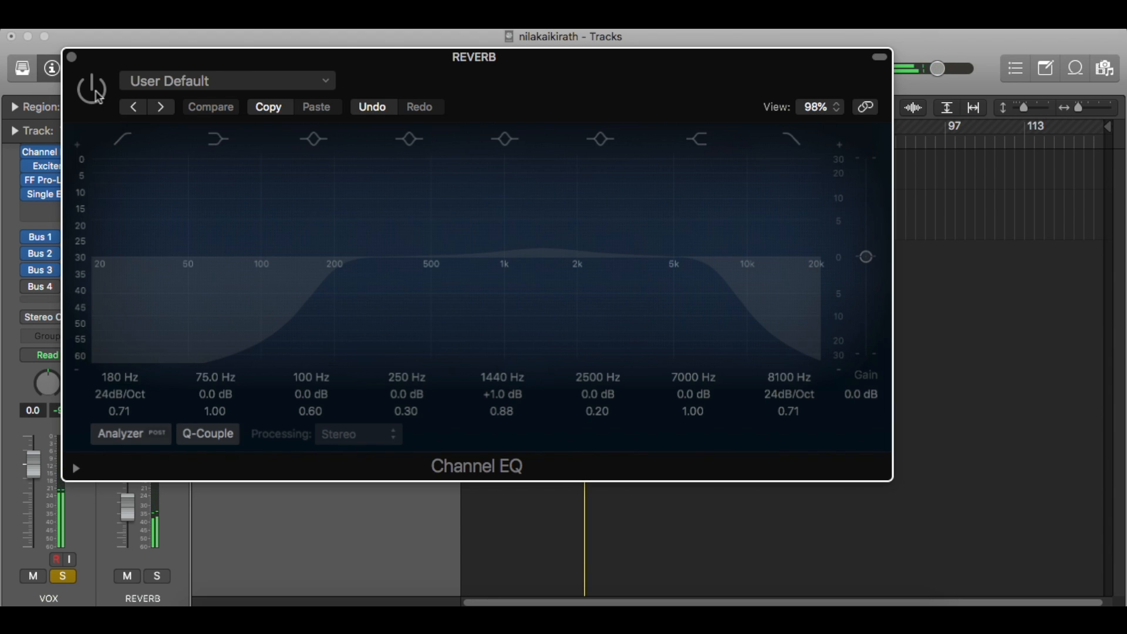
pyautogui.click(93, 89)
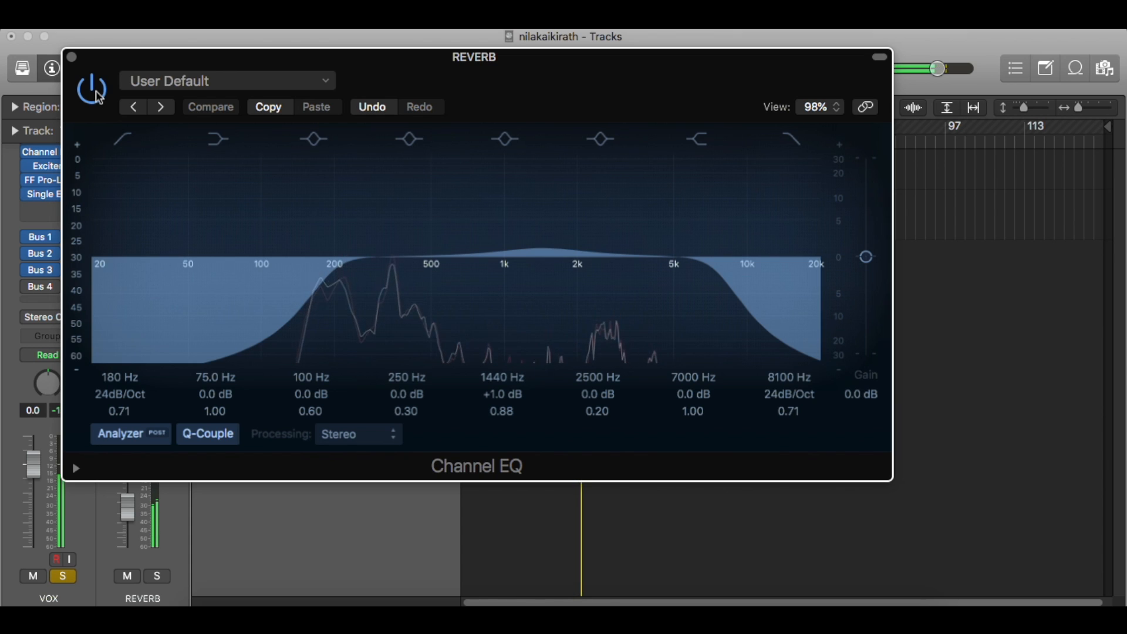
pyautogui.click(97, 92)
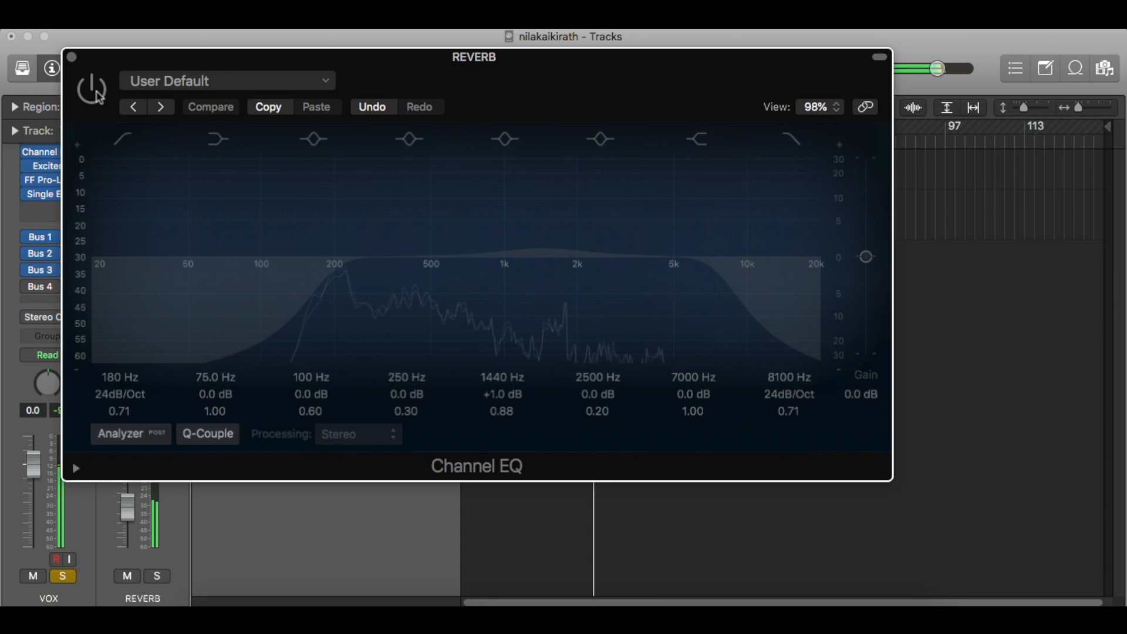
pyautogui.click(93, 90)
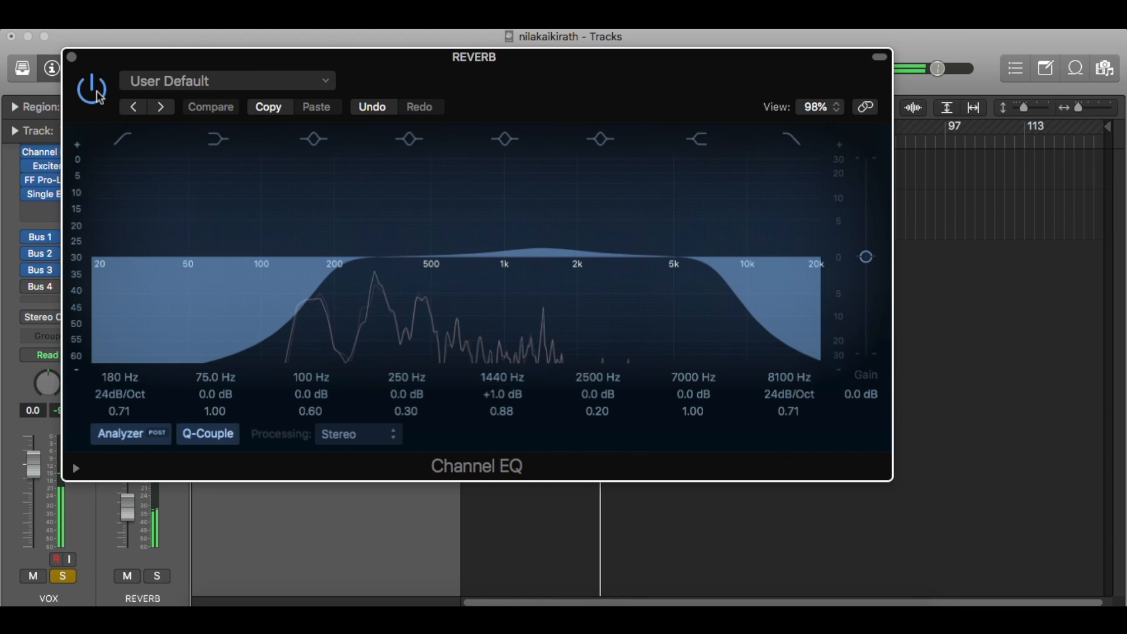
pyautogui.click(71, 56)
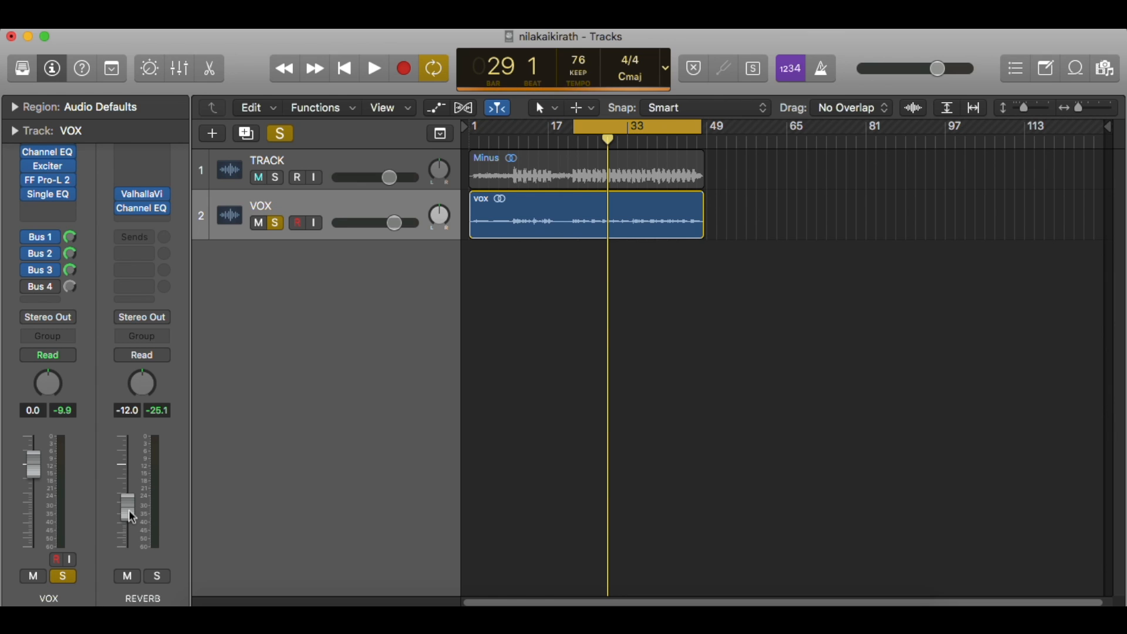
# - Lower the REVERB channel's fader to −∞ and play the vocal without reverb
pyautogui.moveTo(129, 510); pyautogui.dragTo(141, 594)
pyautogui.press('space')
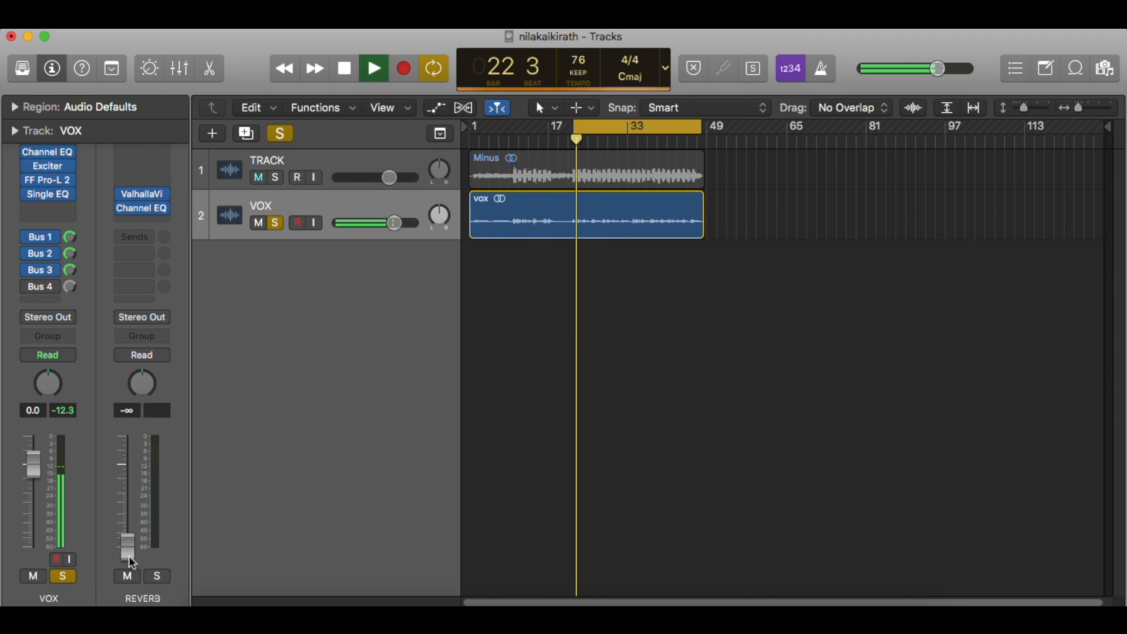
pyautogui.press('space')
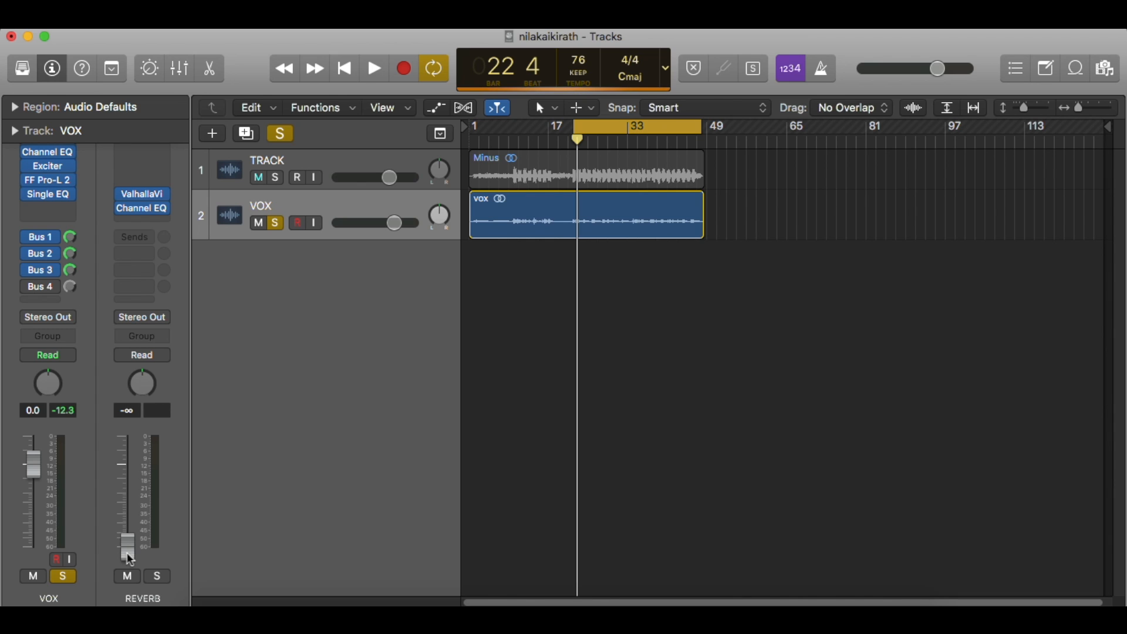
# - Raise the REVERB channel's fader to -12.0 dB while the vocal plays, and stop playback
pyautogui.press('space')
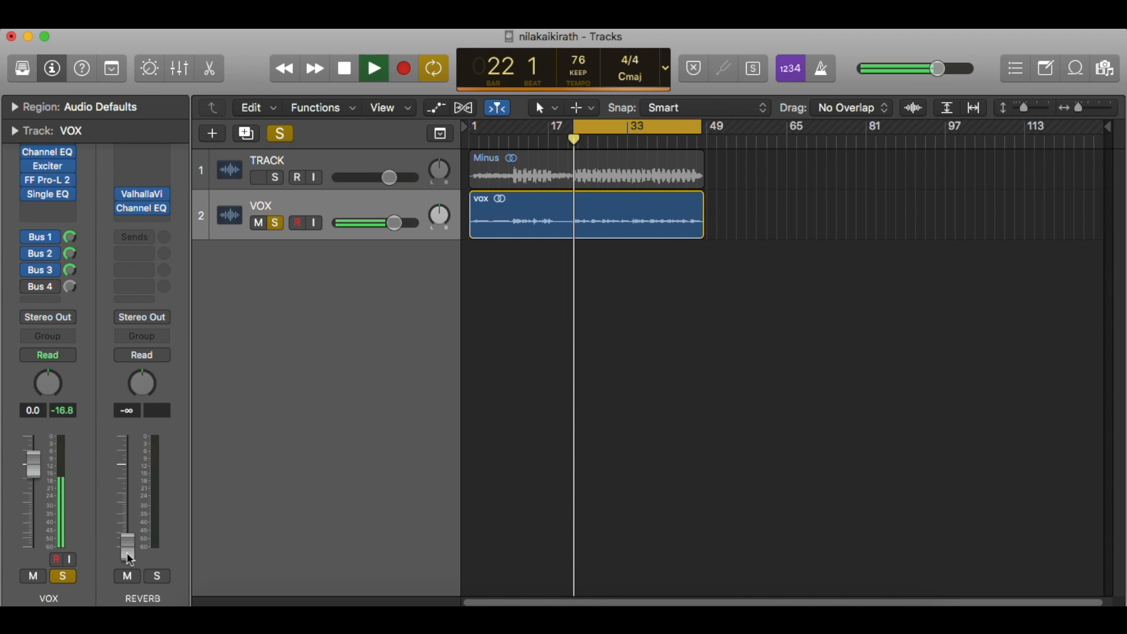
pyautogui.moveTo(130, 560); pyautogui.dragTo(120, 481)
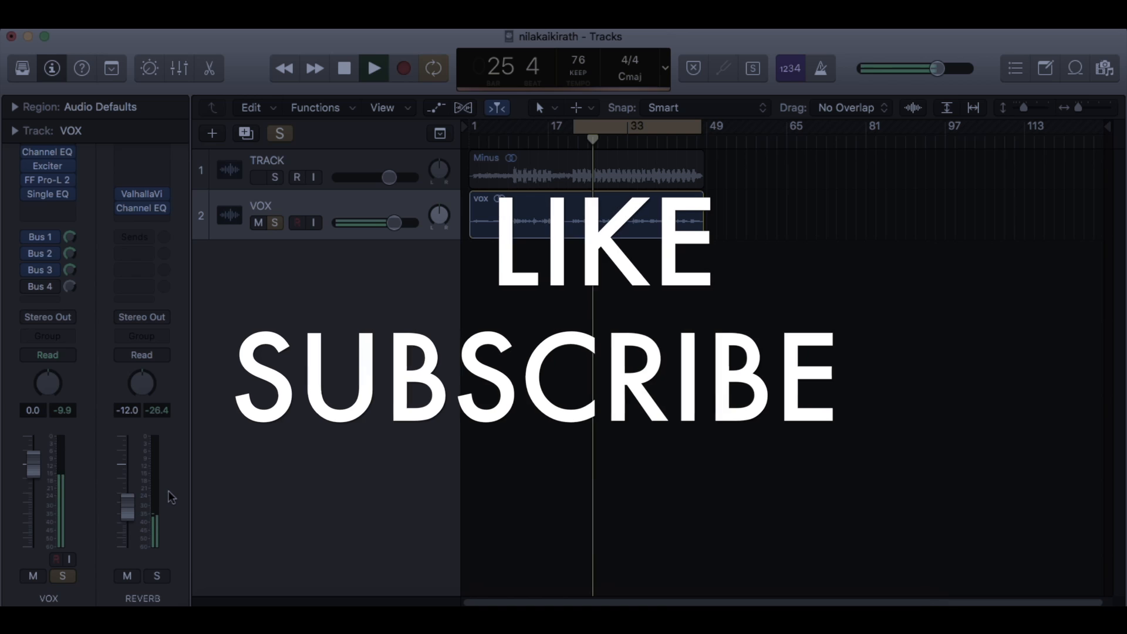
pyautogui.press('space')
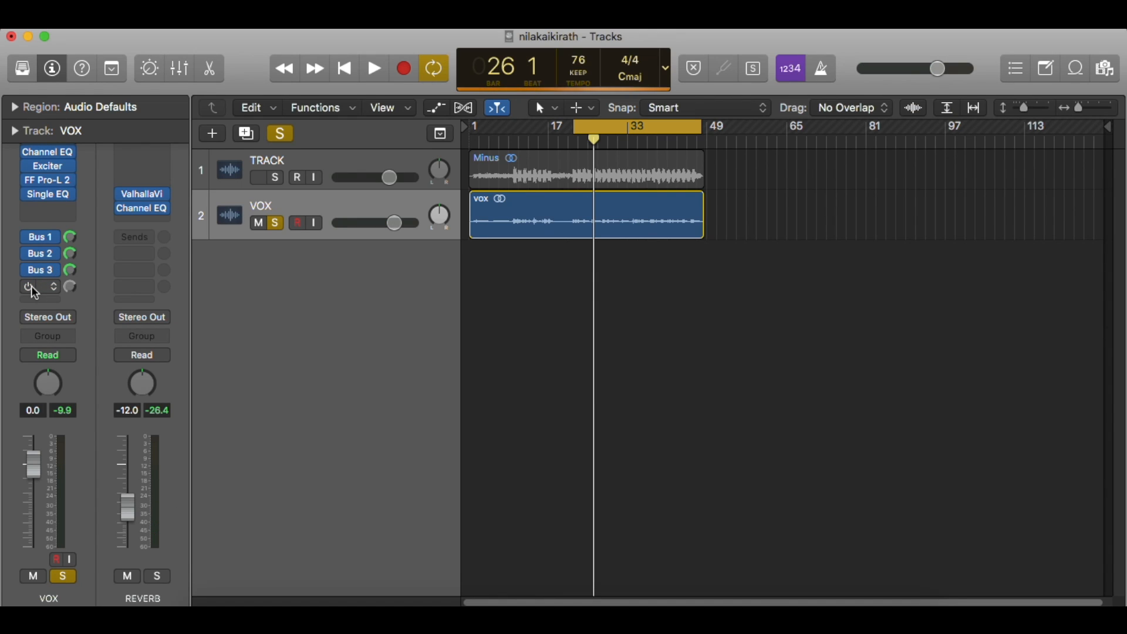
# - Check the VOX track's Bus 4 send routing to the DELAY channel and open its ValhallaDelay plug-in
pyautogui.click(47, 287)
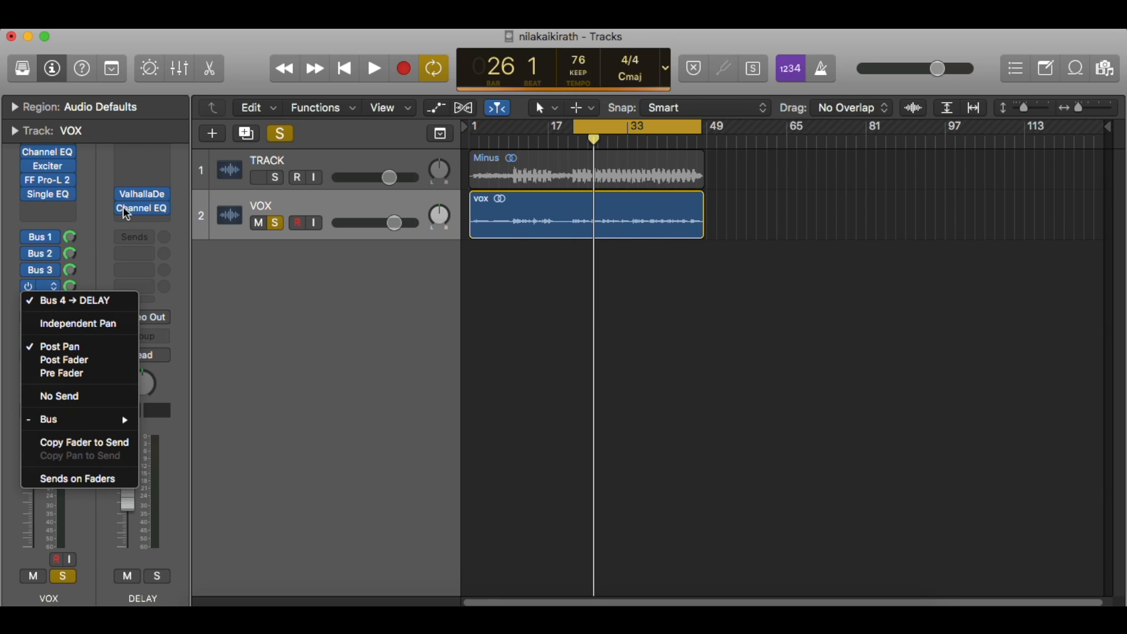
pyautogui.click(161, 173)
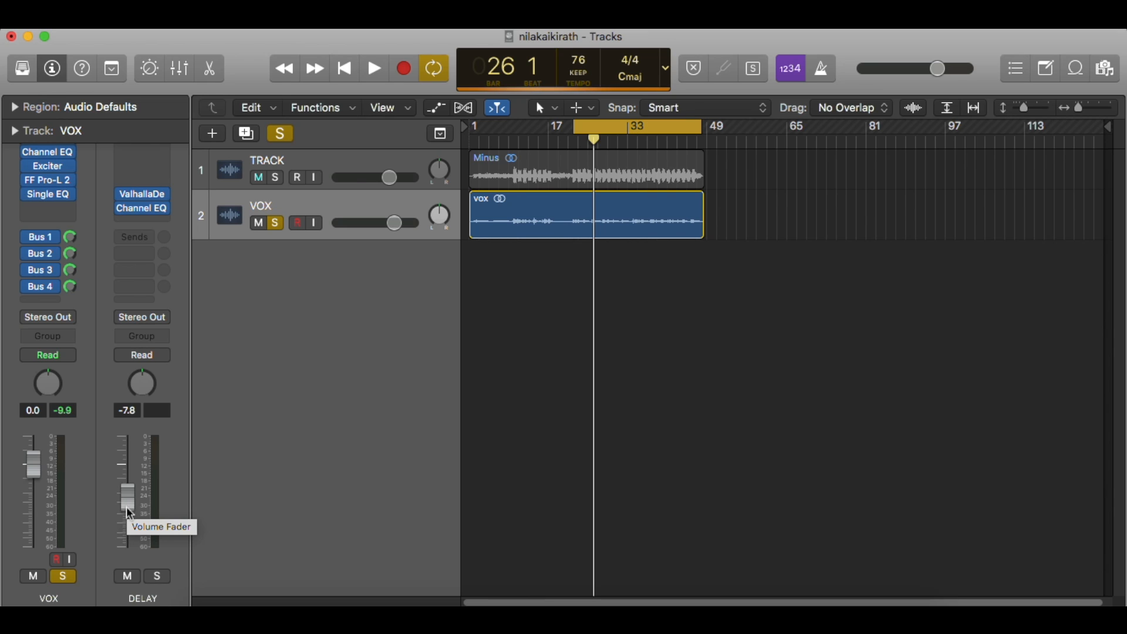
pyautogui.moveTo(143, 194)
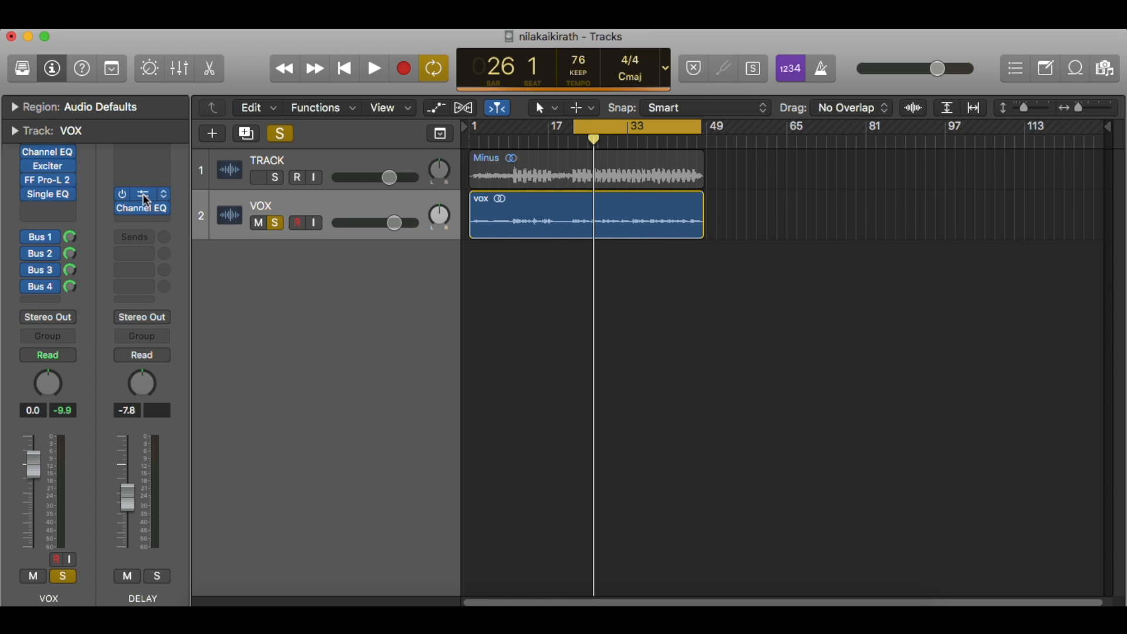
pyautogui.click(144, 196)
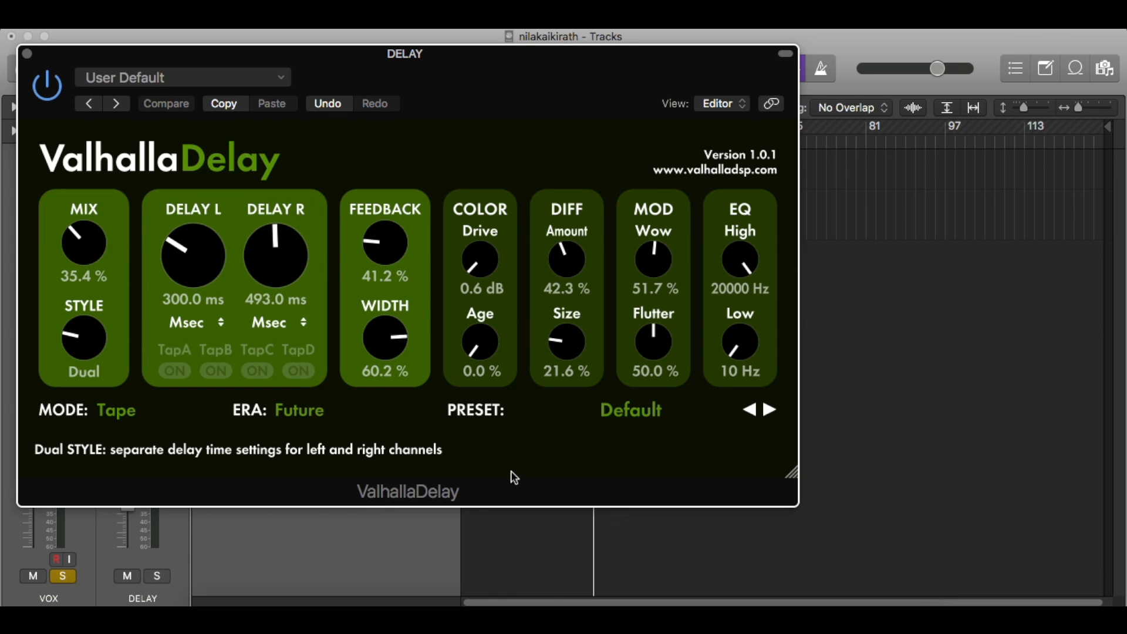
# - Examine ValhallaDelay's Mode and Era options, keeping Tape and Future, and inspect the Dual delay style
pyautogui.click(118, 412)
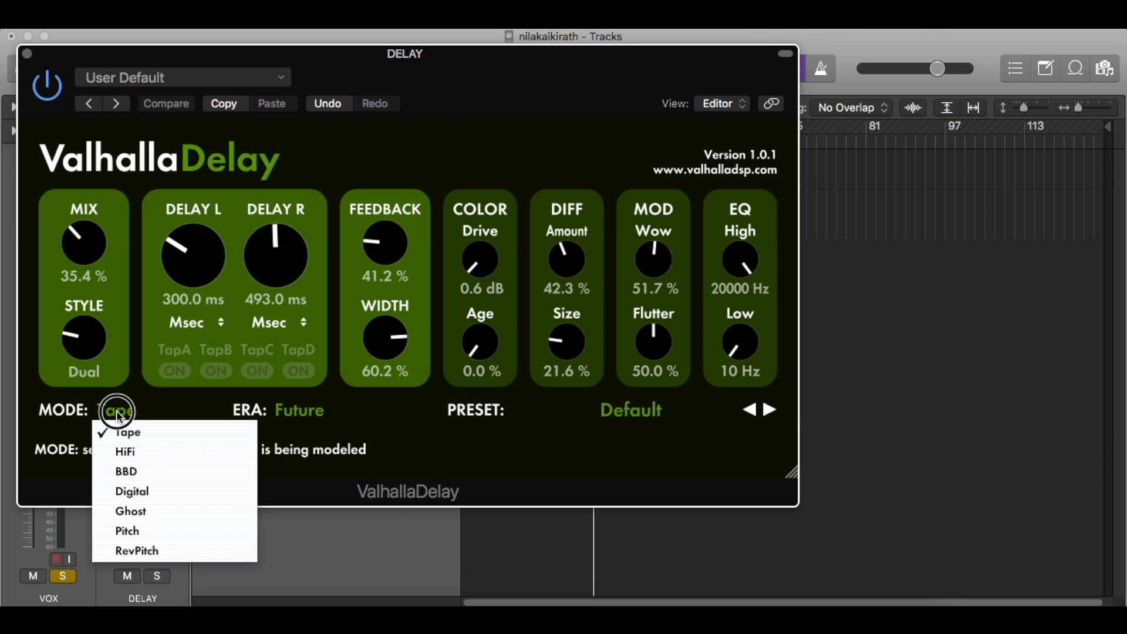
pyautogui.click(297, 418)
pyautogui.click(297, 421)
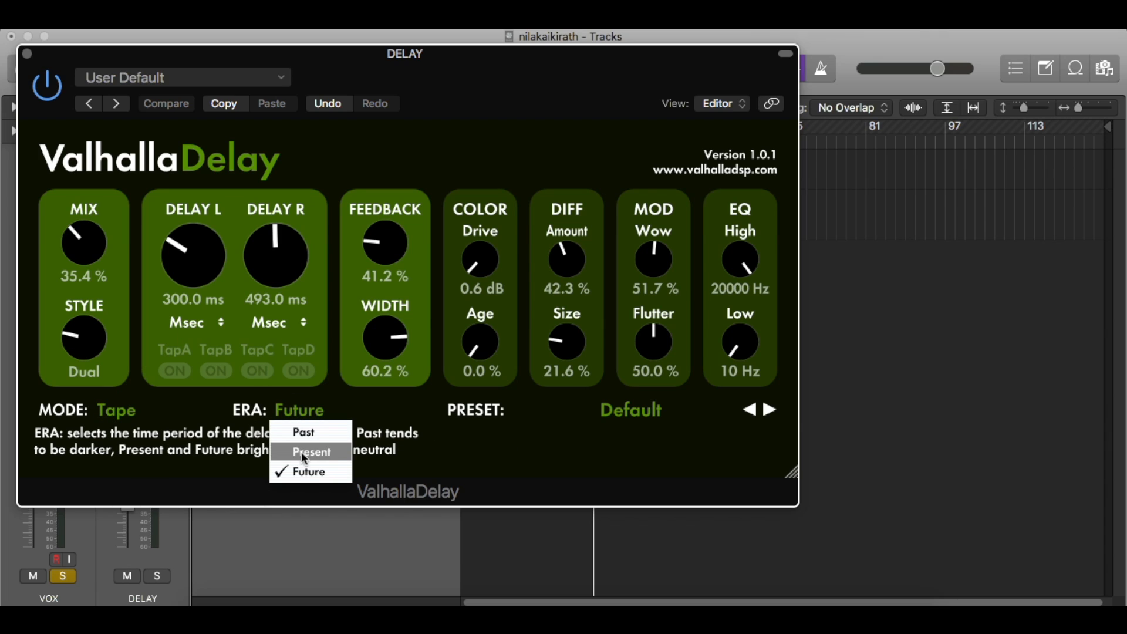
pyautogui.click(577, 444)
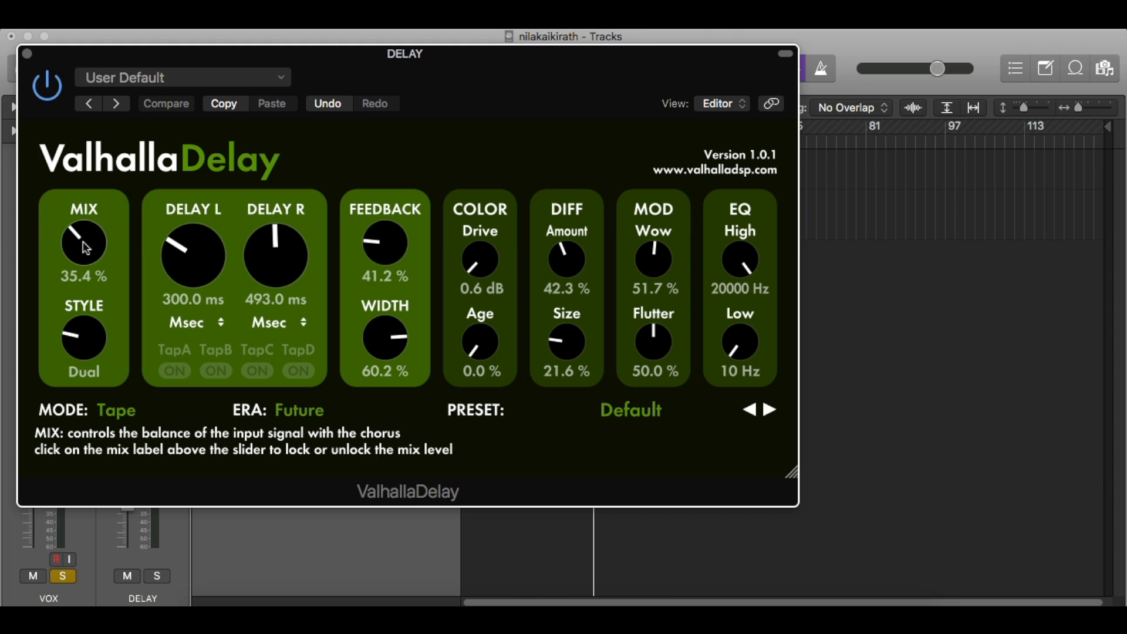
pyautogui.click(83, 350)
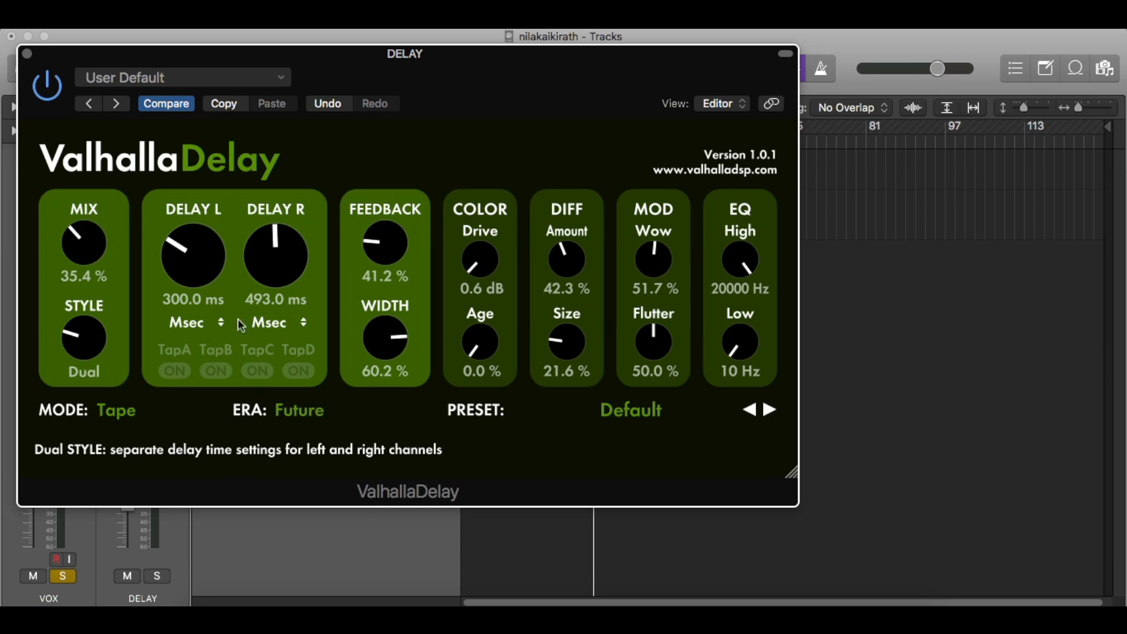
# - Try Note sync on the left delay, switch it back to Msec, and undo the sync changes
pyautogui.click(213, 322)
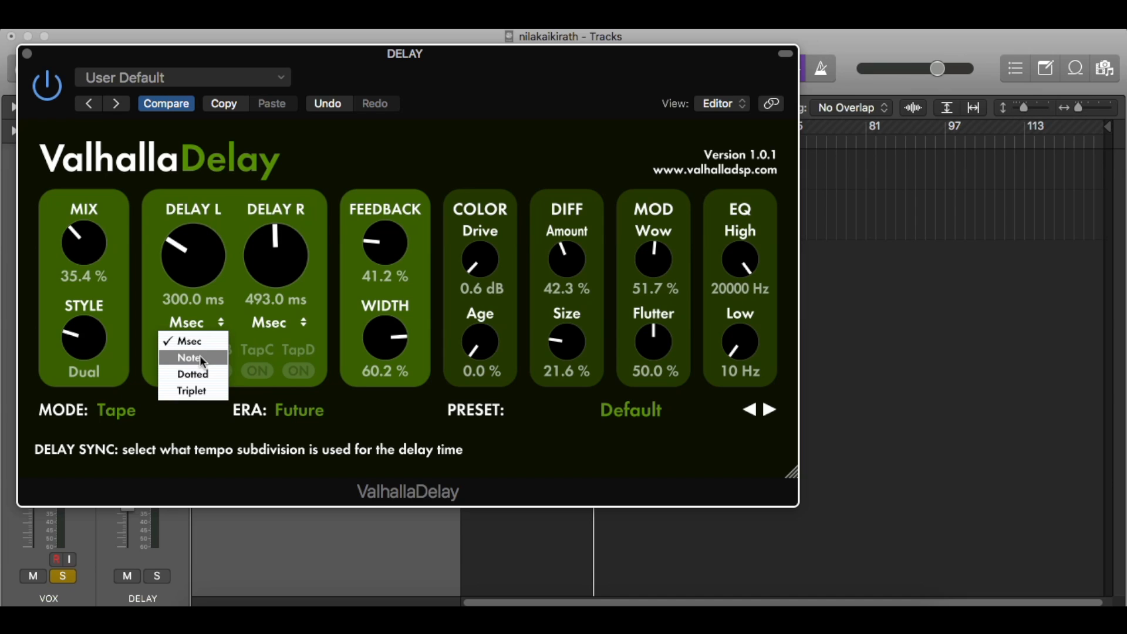
pyautogui.click(200, 356)
pyautogui.click(212, 325)
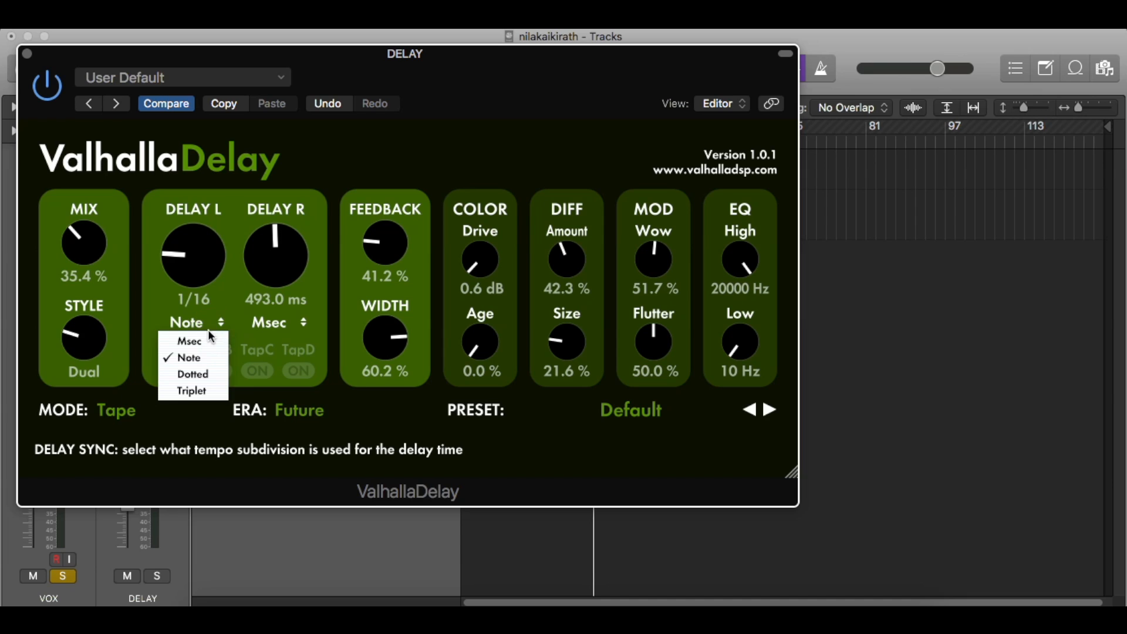
pyautogui.click(199, 338)
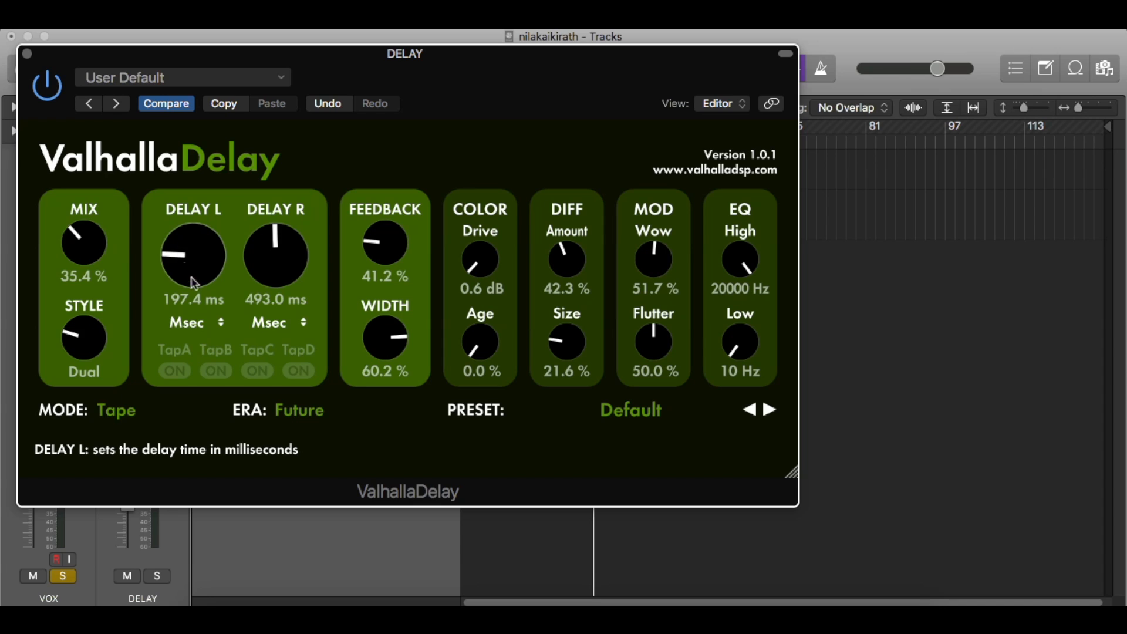
pyautogui.click(315, 108)
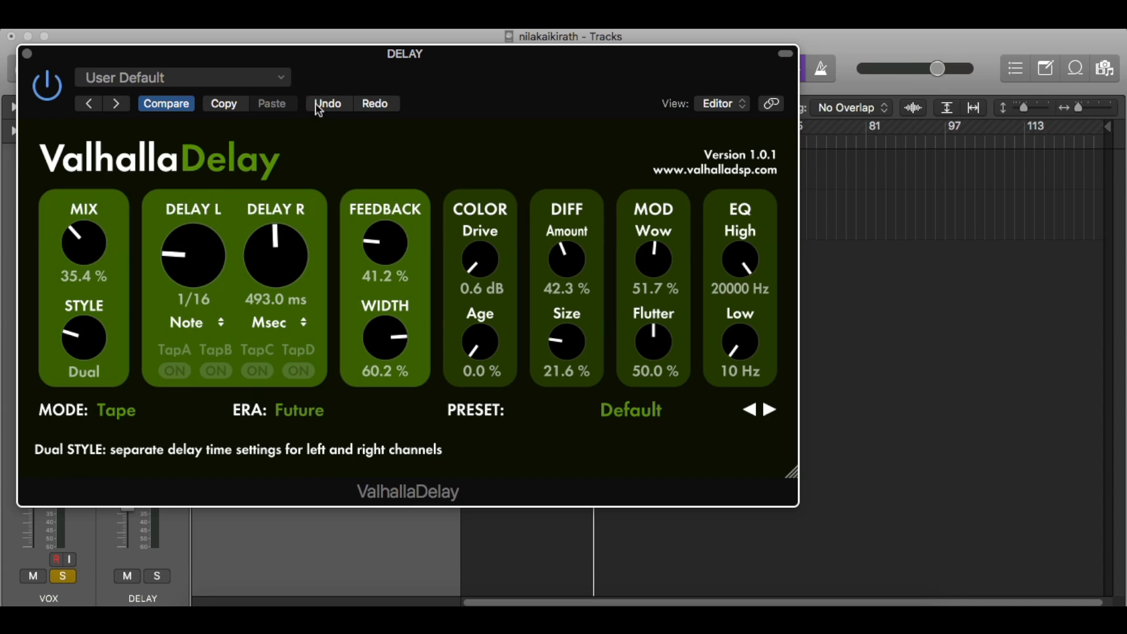
pyautogui.click(322, 106)
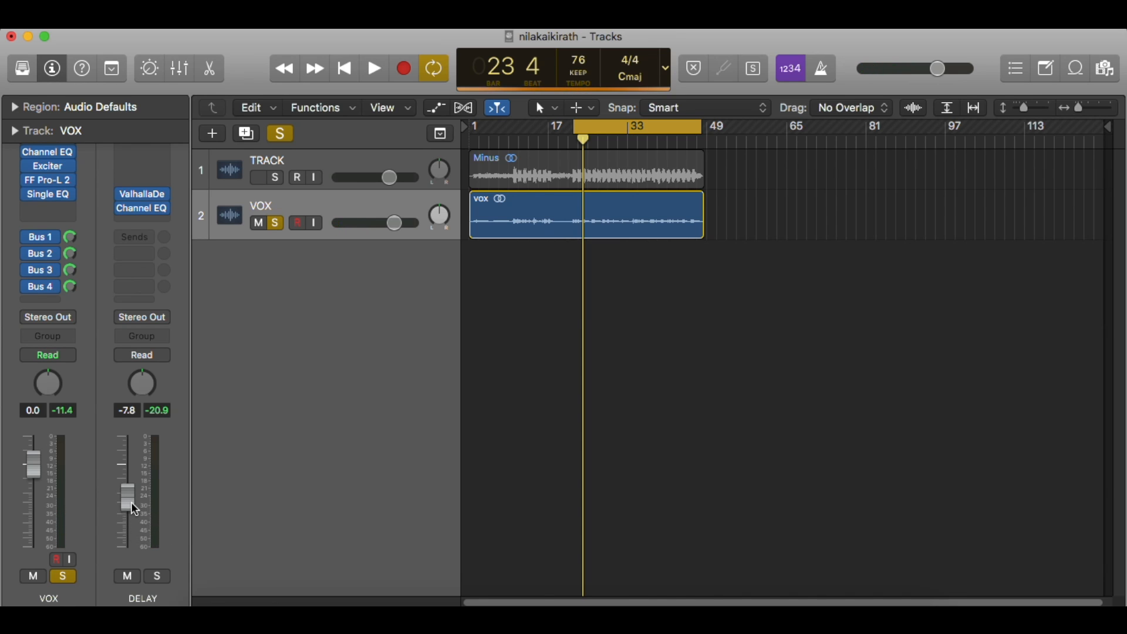
# - Compare the vocal during playback with the DELAY channel's fader at −∞ and raised to -7.8 dB, leaving it at -7.8 dB
pyautogui.moveTo(132, 504); pyautogui.dragTo(146, 602)
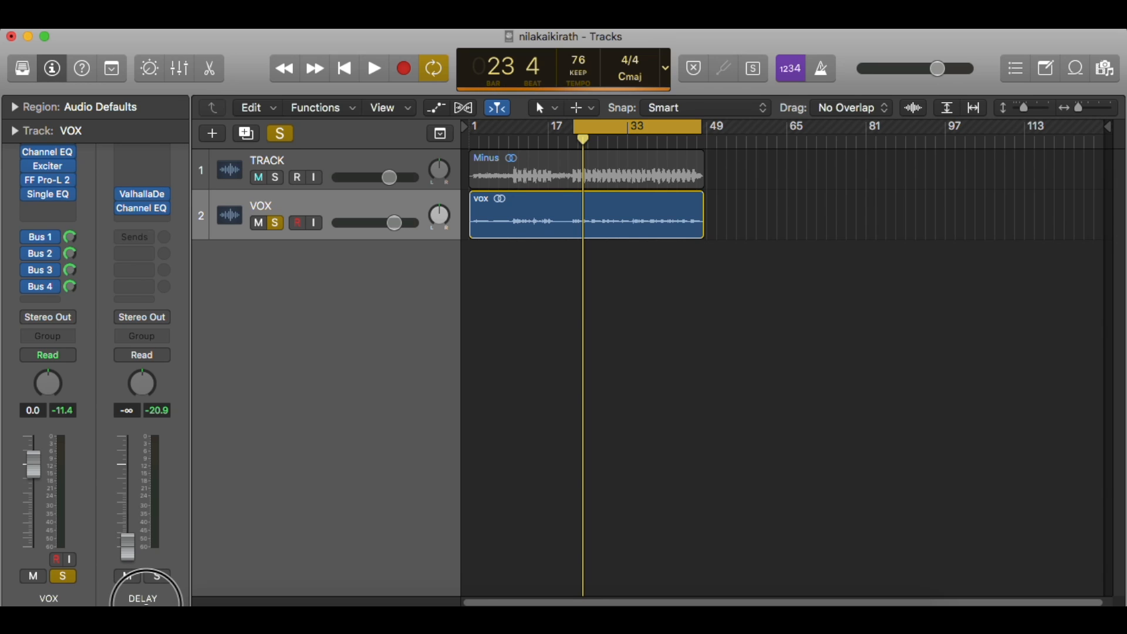
pyautogui.press('space')
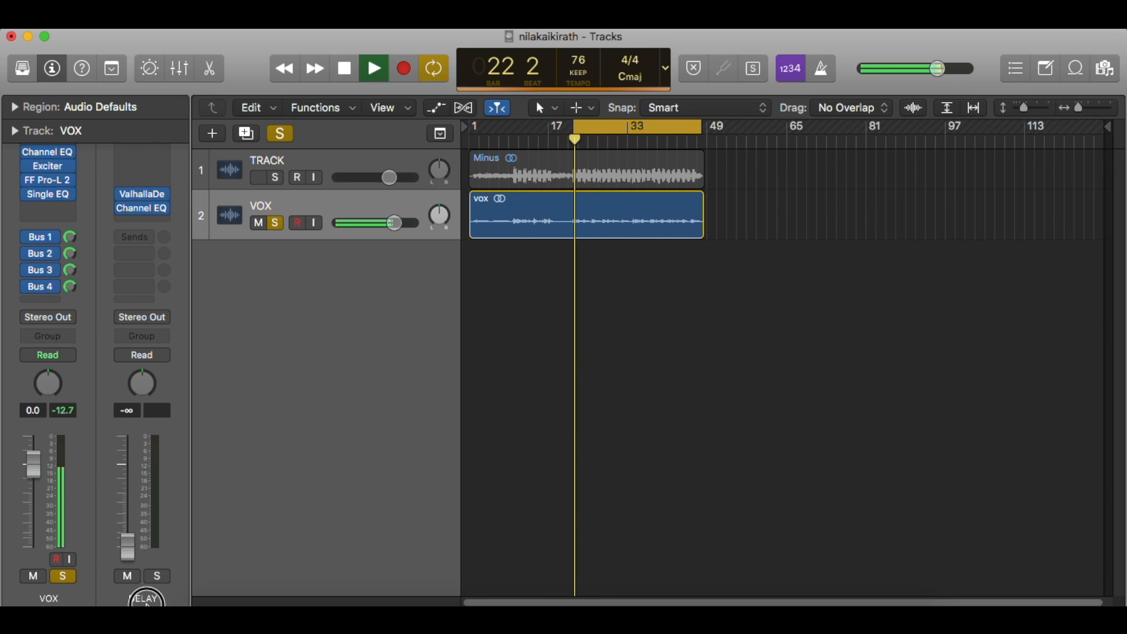
pyautogui.moveTo(145, 602); pyautogui.dragTo(147, 510)
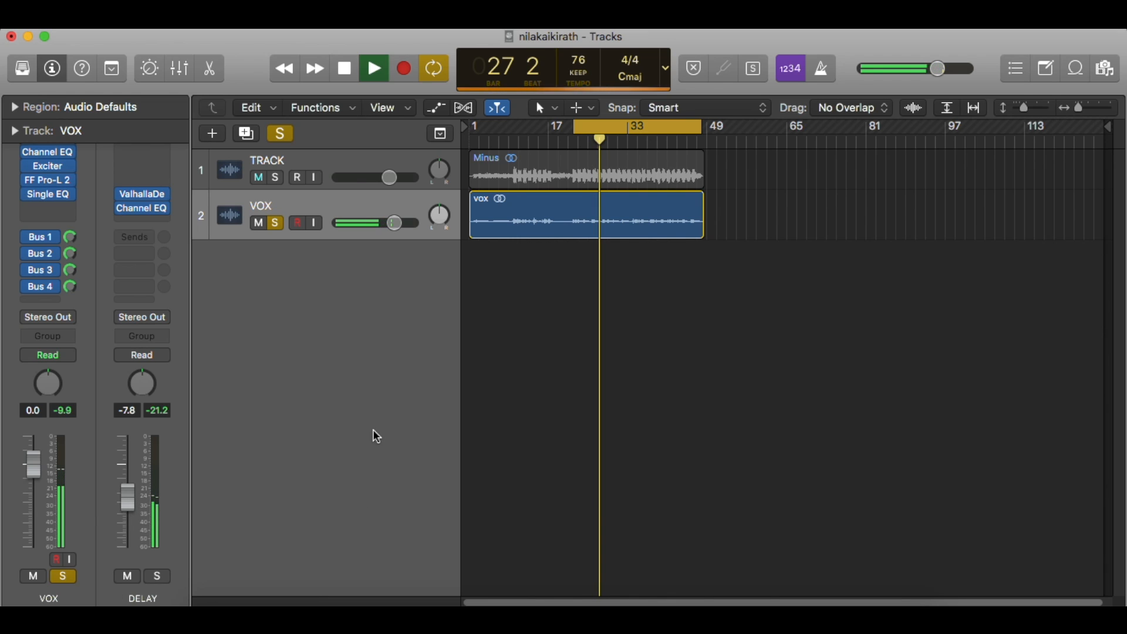
pyautogui.press('space')
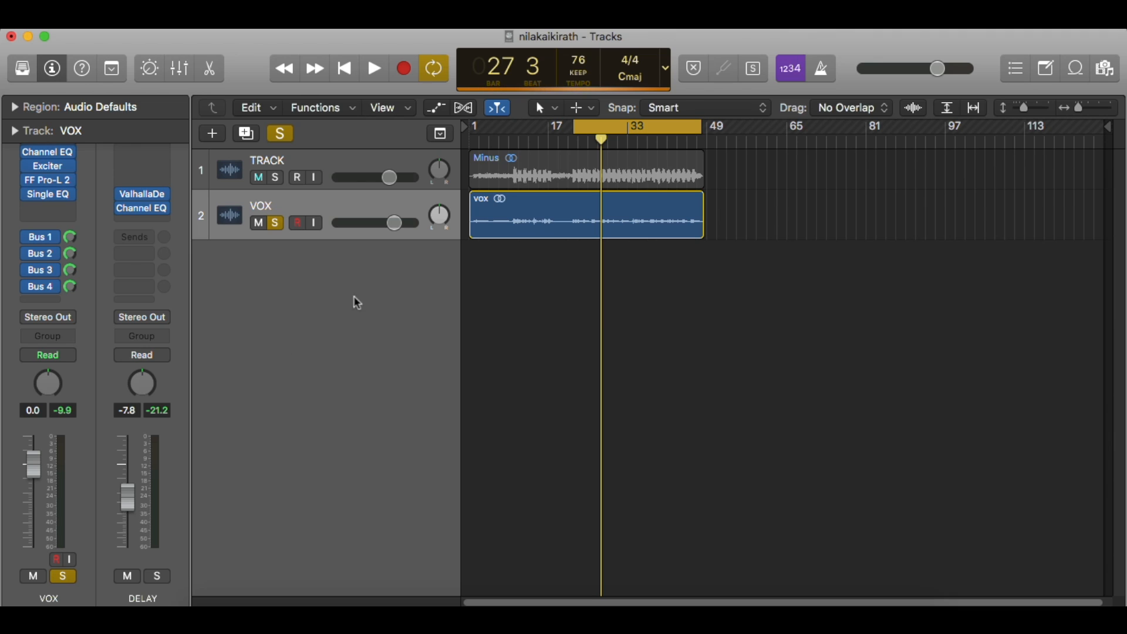
# - Turn off the VOX track's solo and play the vocal together with the backing track
pyautogui.click(283, 134)
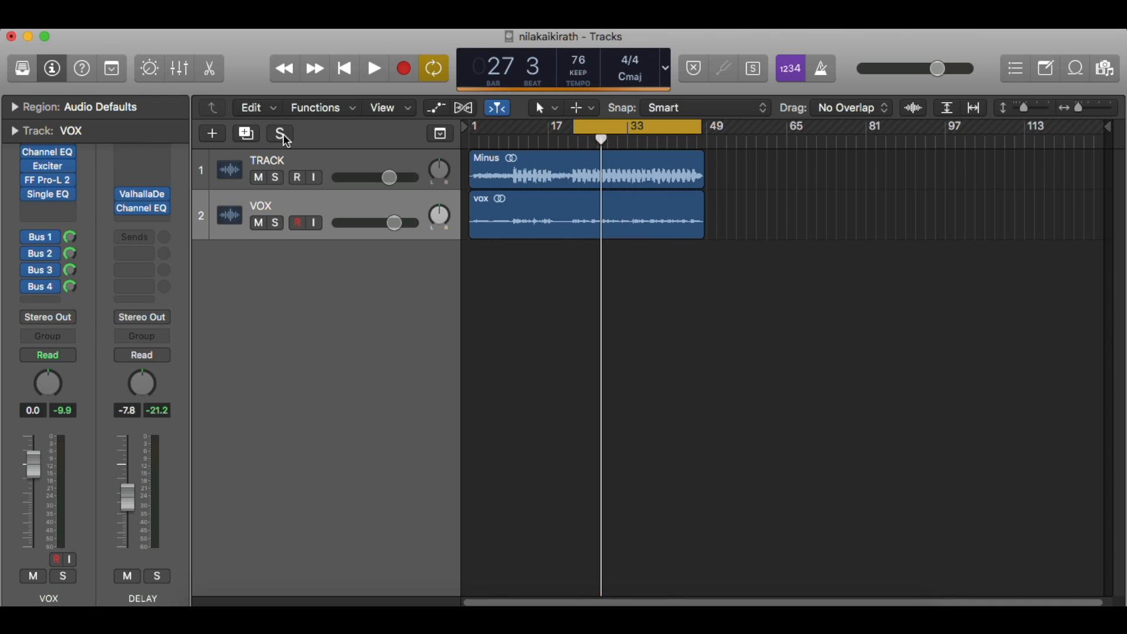
pyautogui.press('space')
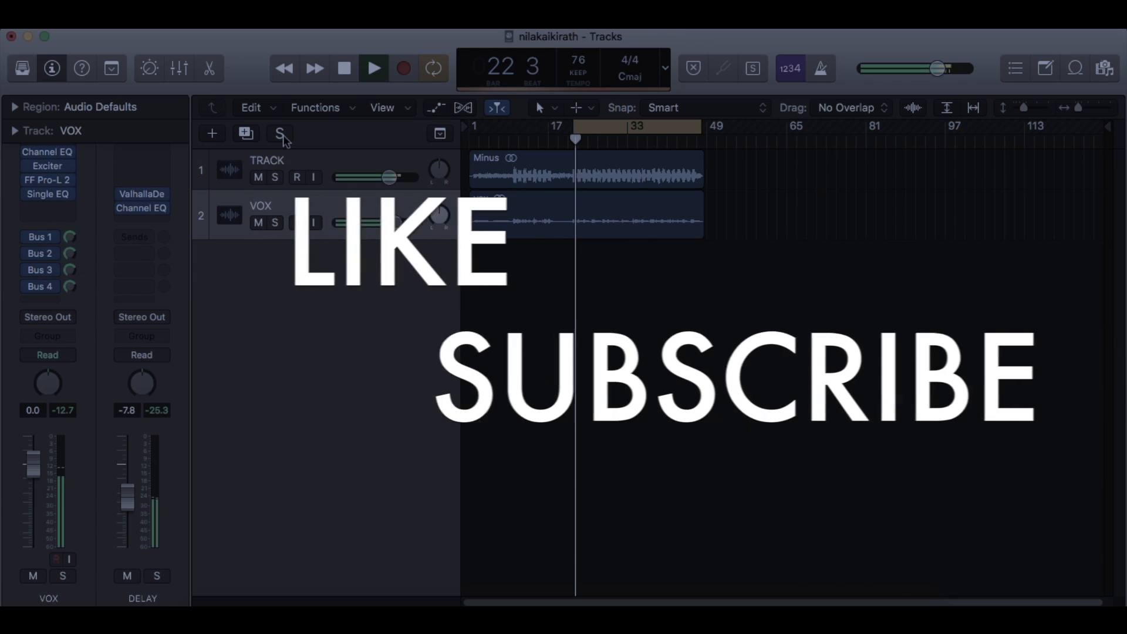